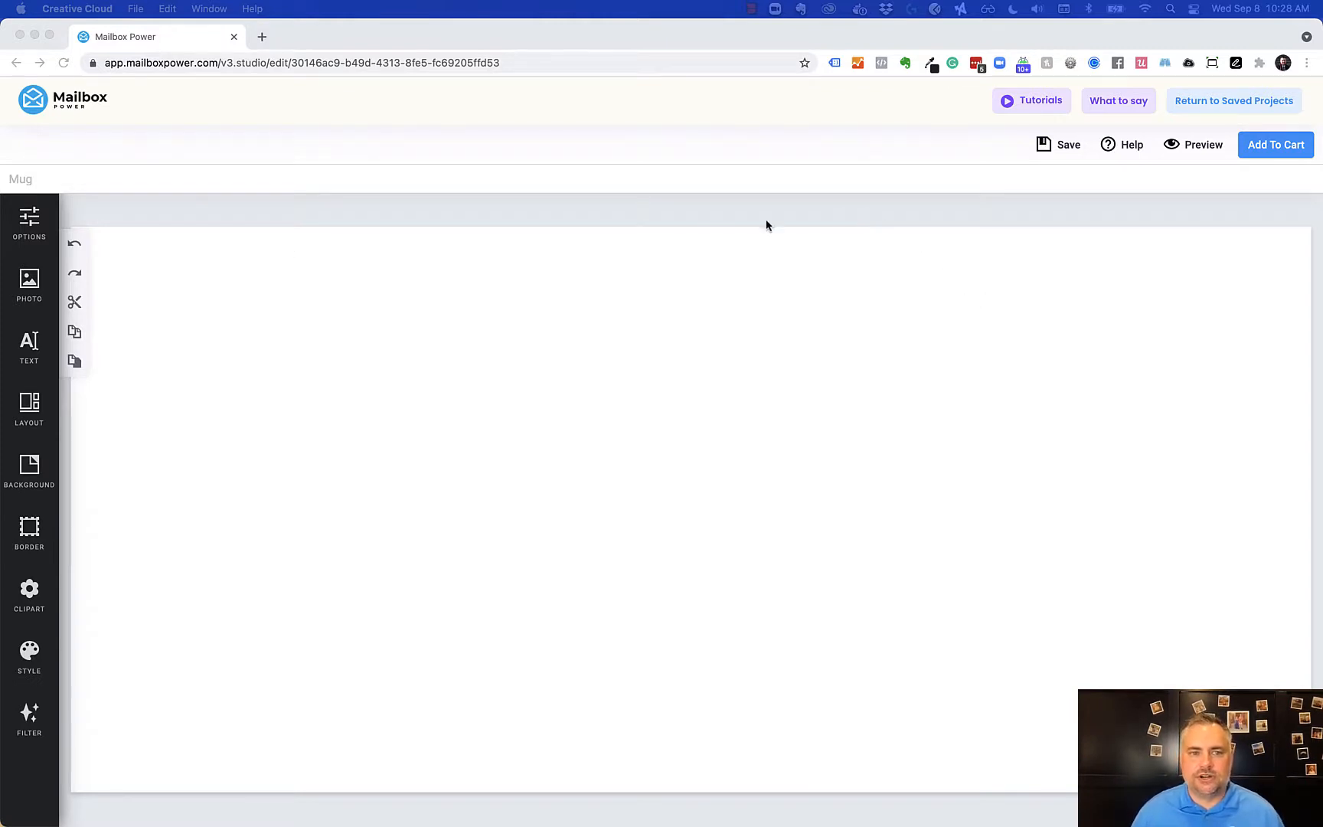
Upload #boss.png from the Boss-2876377 folder in Downloads and place it on the blank mug design
left_click(999, 396)
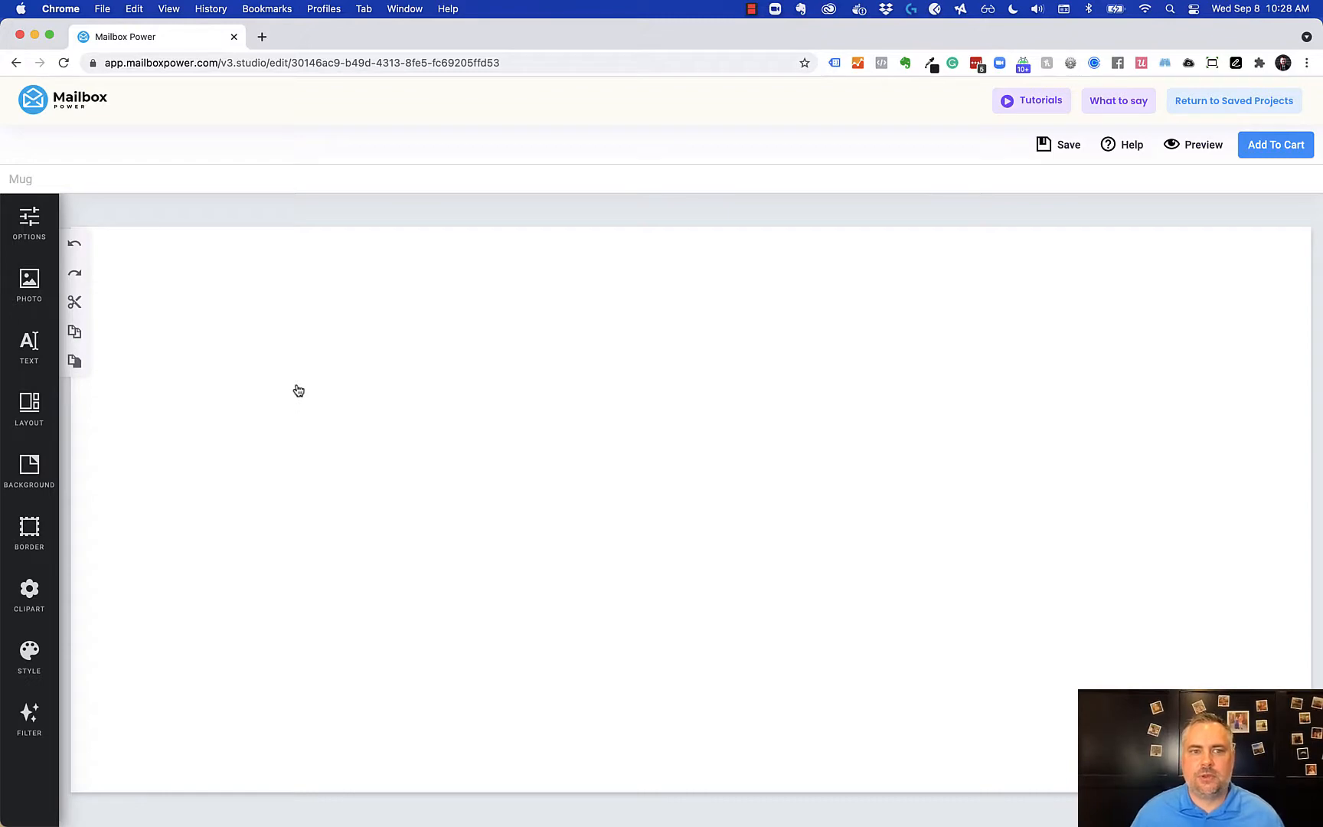
left_click(29, 284)
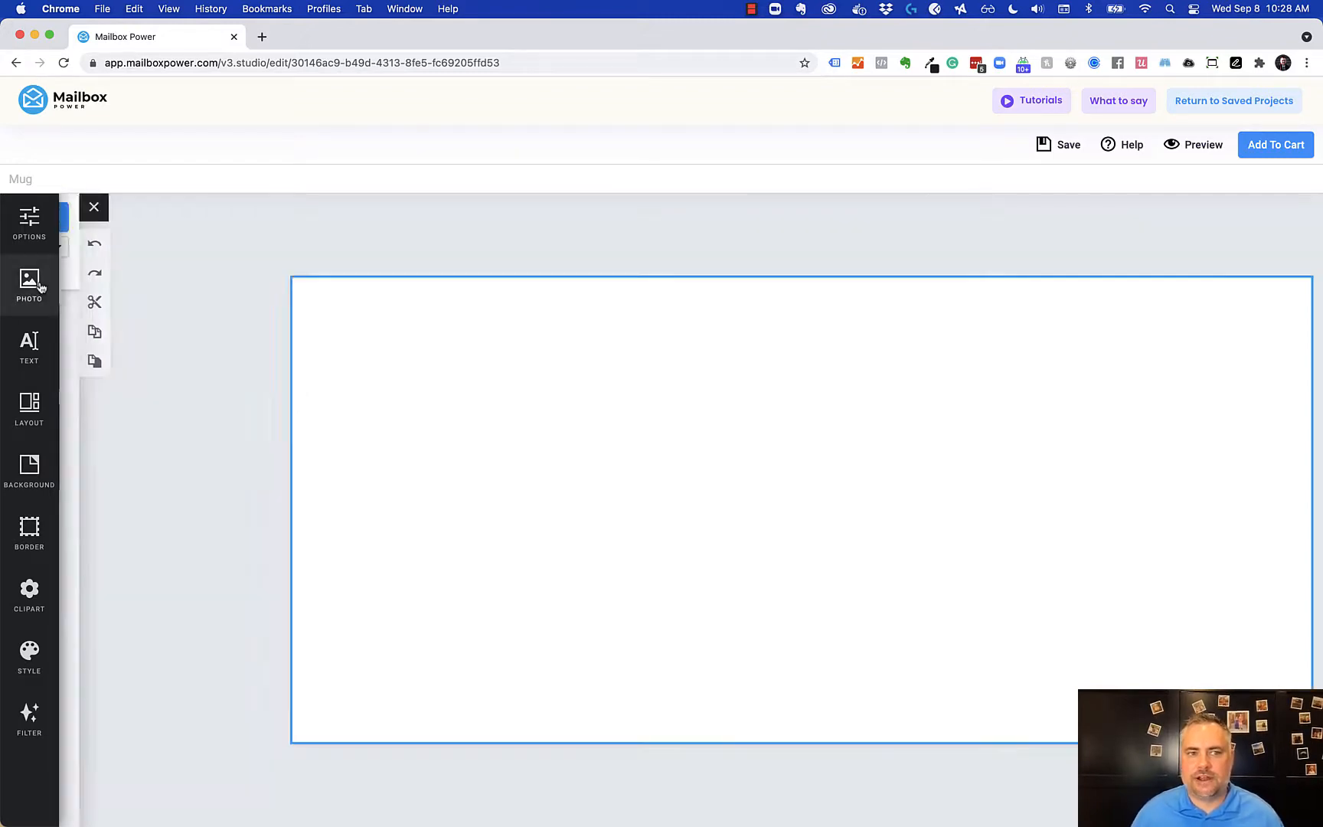
left_click(202, 218)
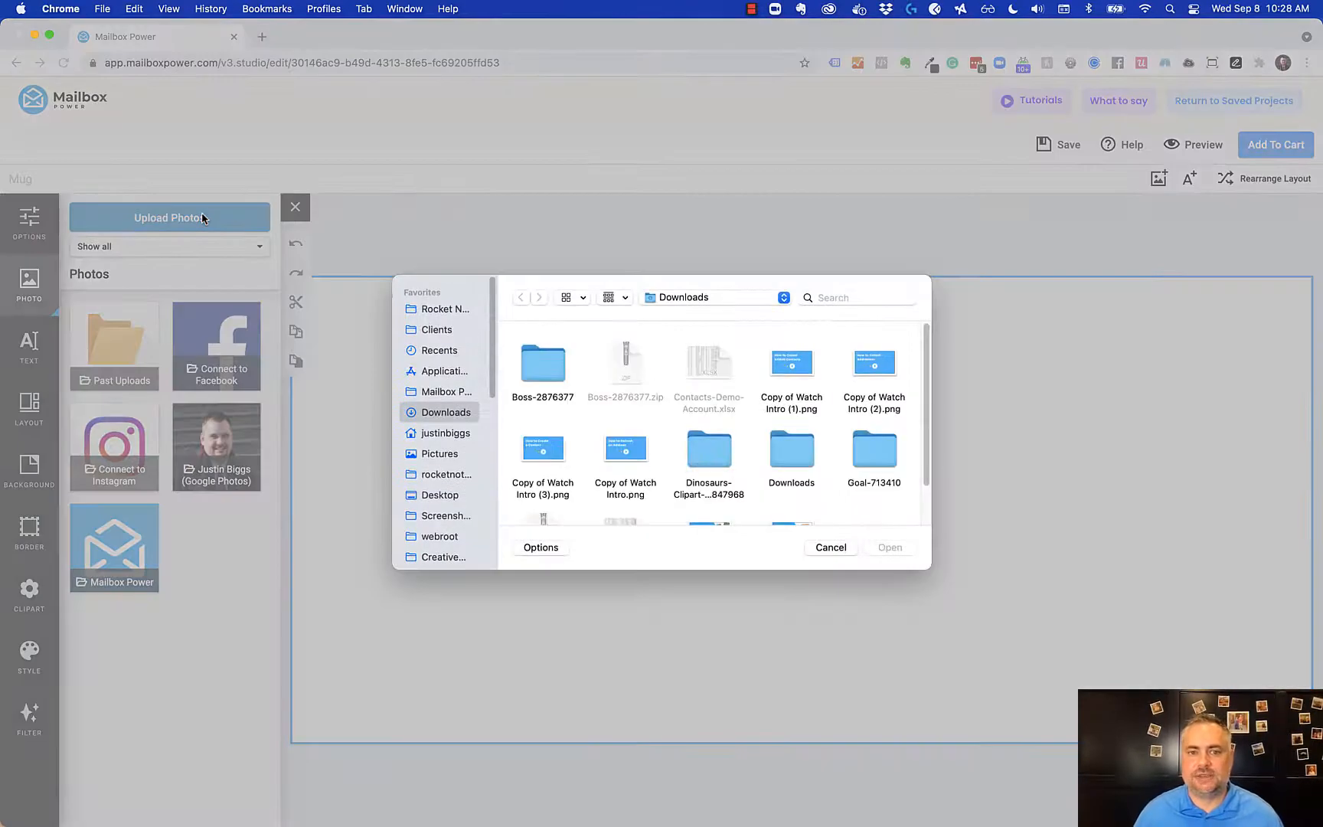
double_click(570, 363)
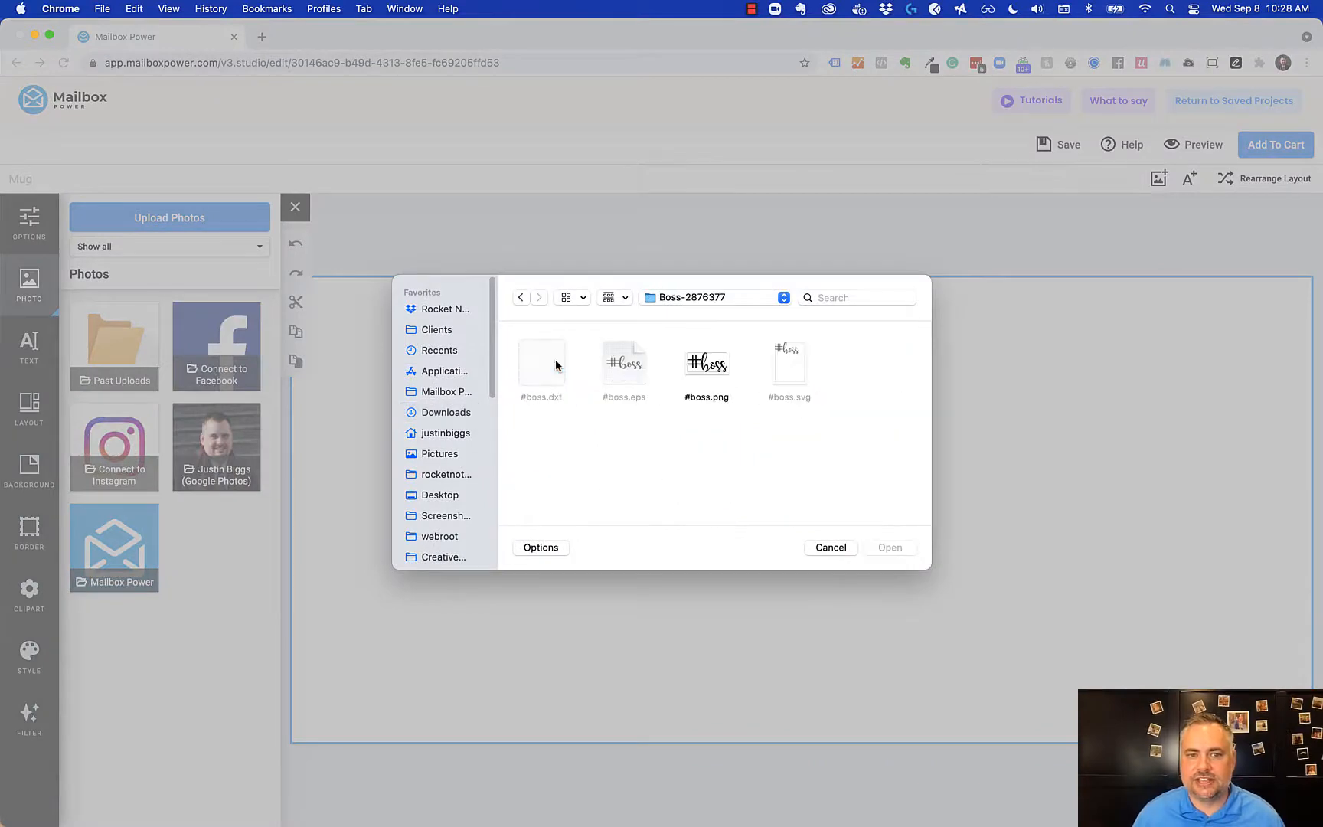
left_click(712, 370)
left_click(890, 548)
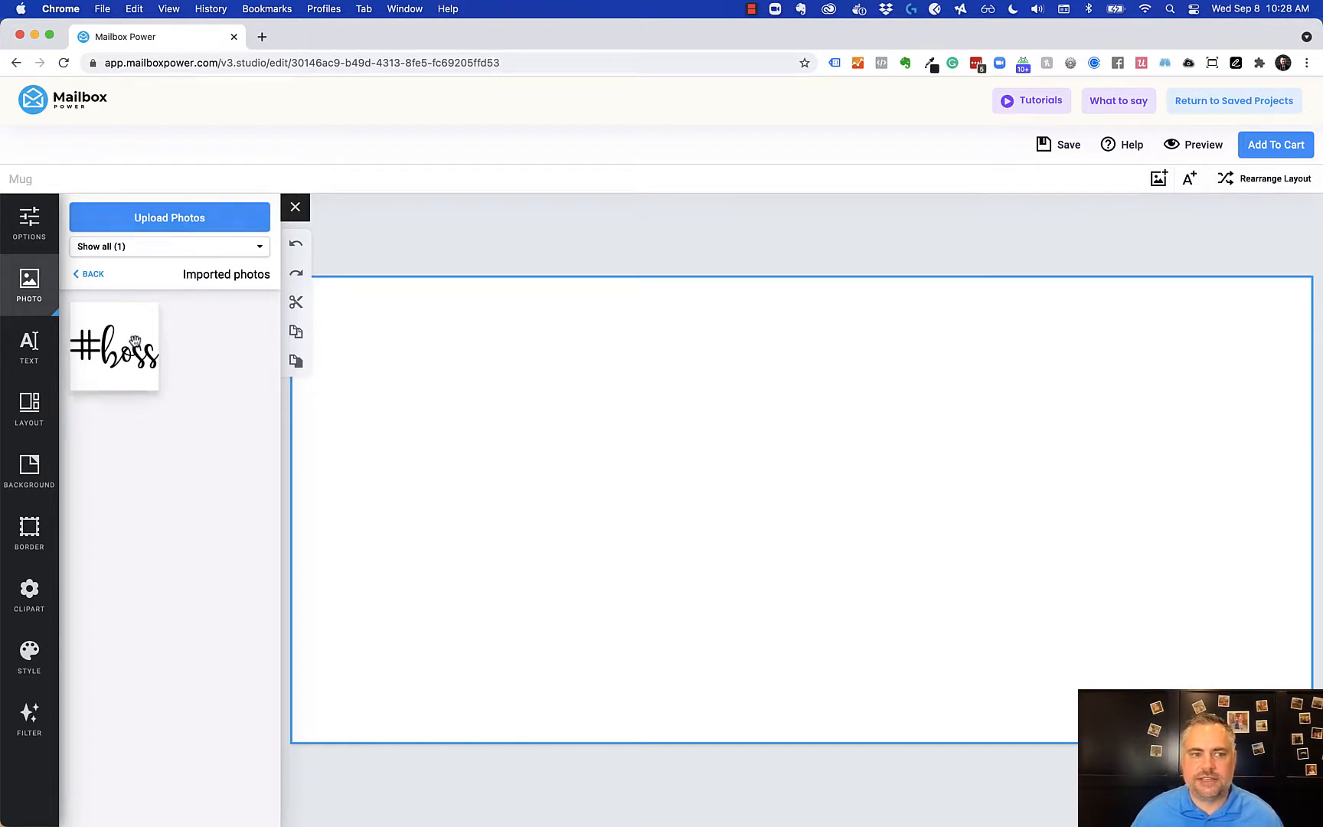
left_click_drag(126, 360, 885, 477)
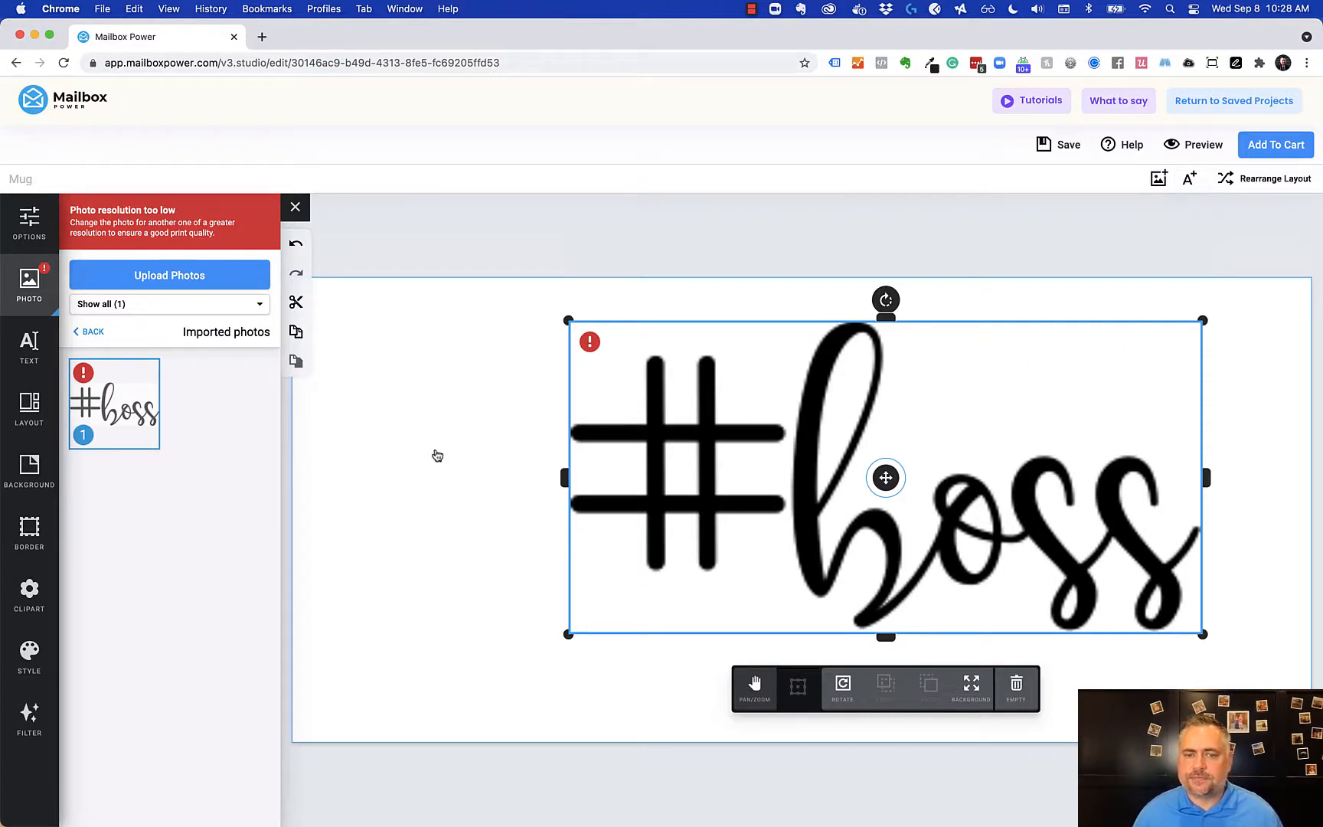
Try resizing the #boss image from its corner, and undo the resize
left_click(470, 451)
left_click(636, 387)
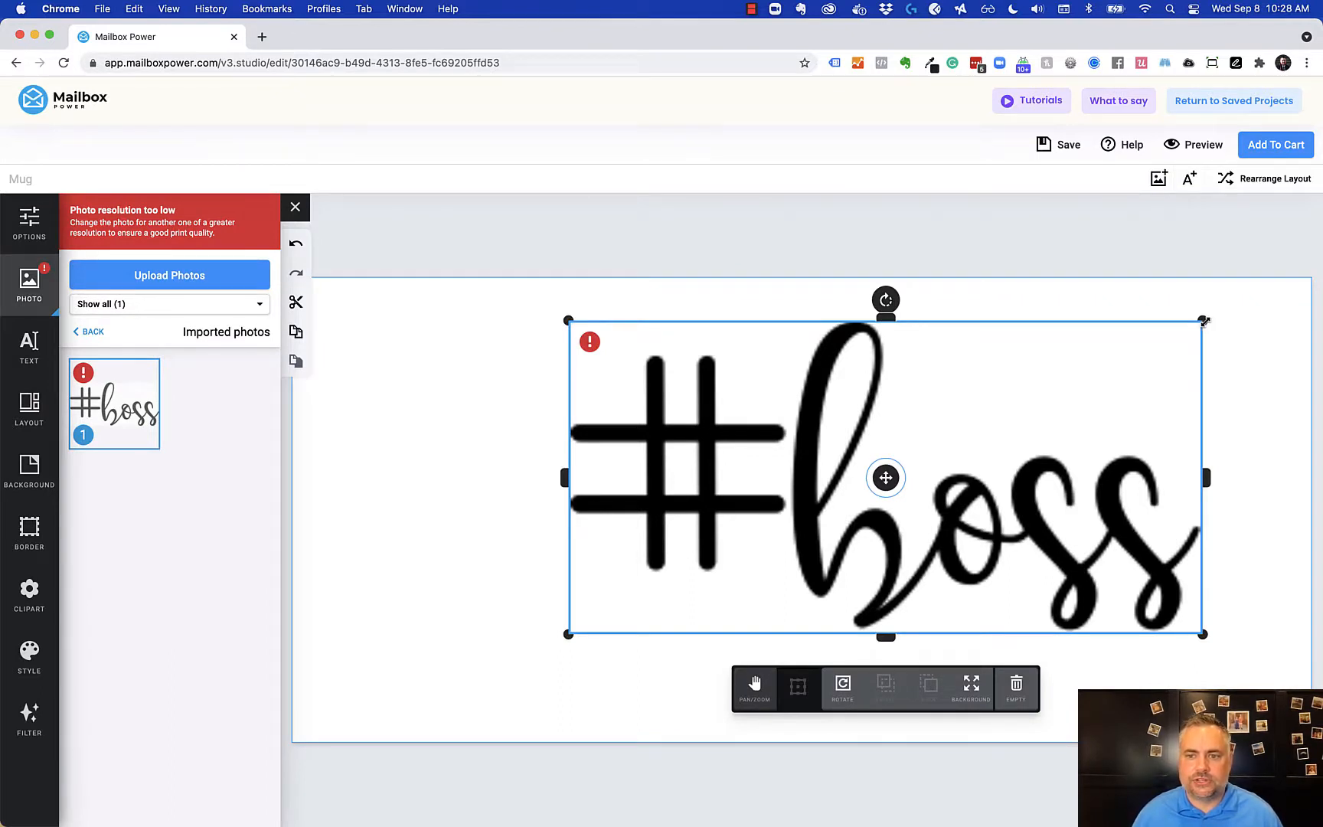
left_click_drag(1203, 322, 1267, 341)
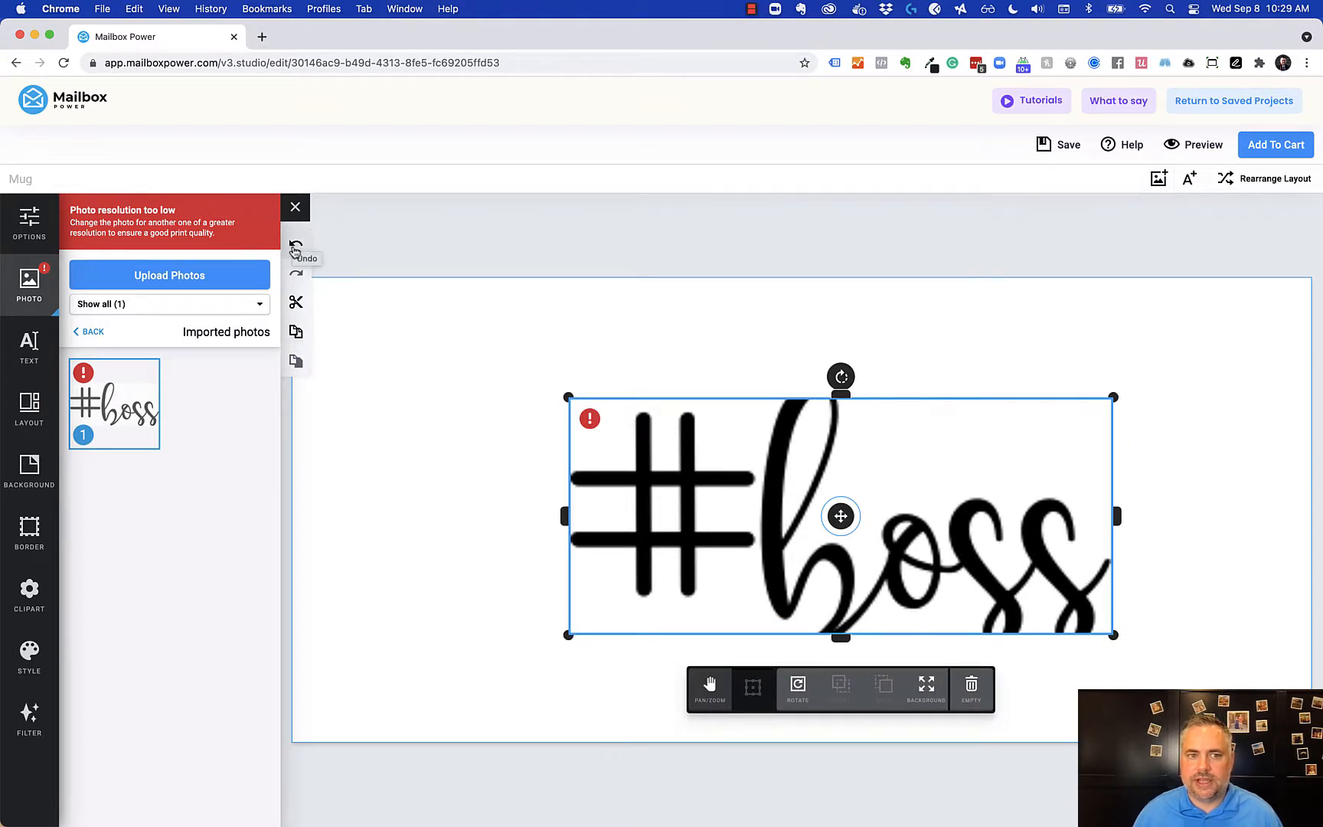
left_click(297, 248)
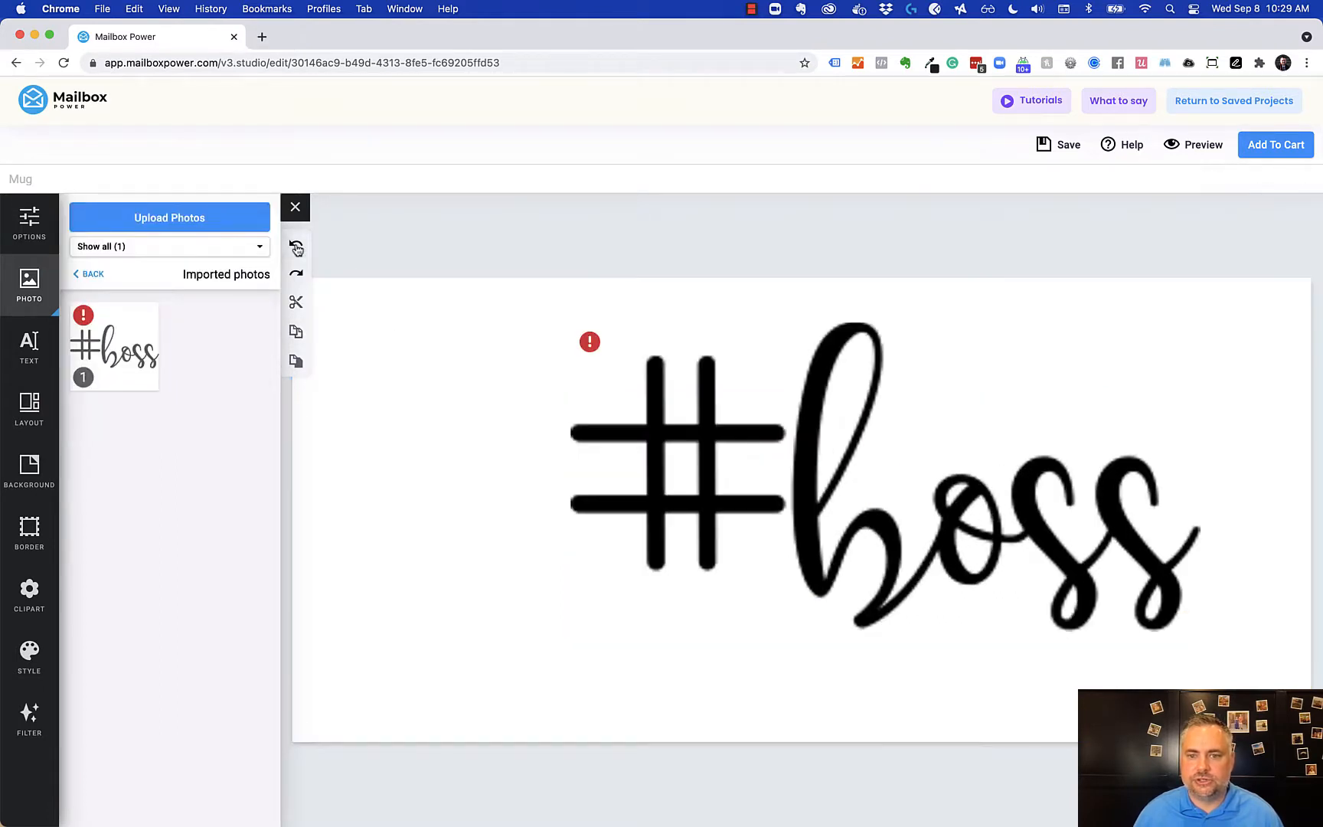
Put the #boss image in transform mode and shrink its frame to a small square near the middle of the mug design
left_click(978, 507)
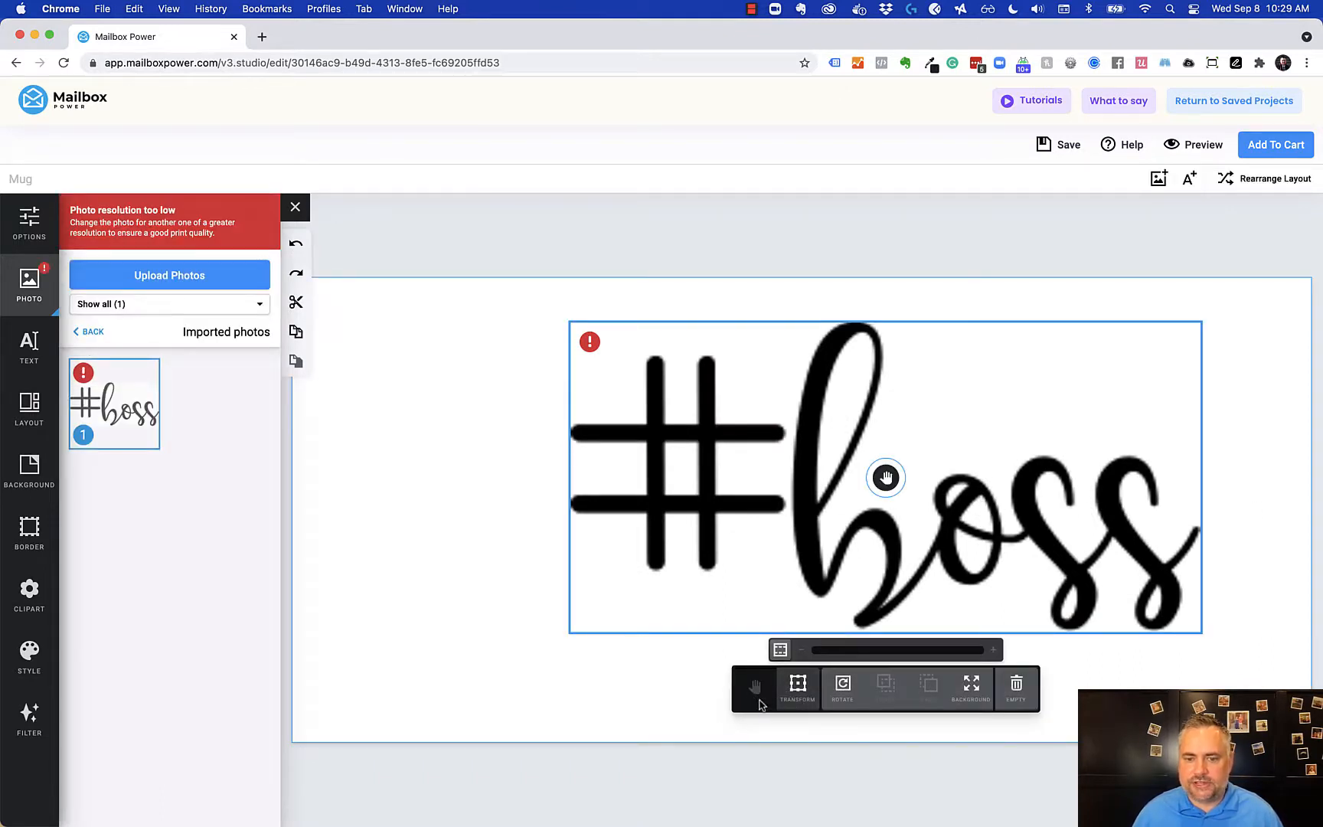
left_click(799, 689)
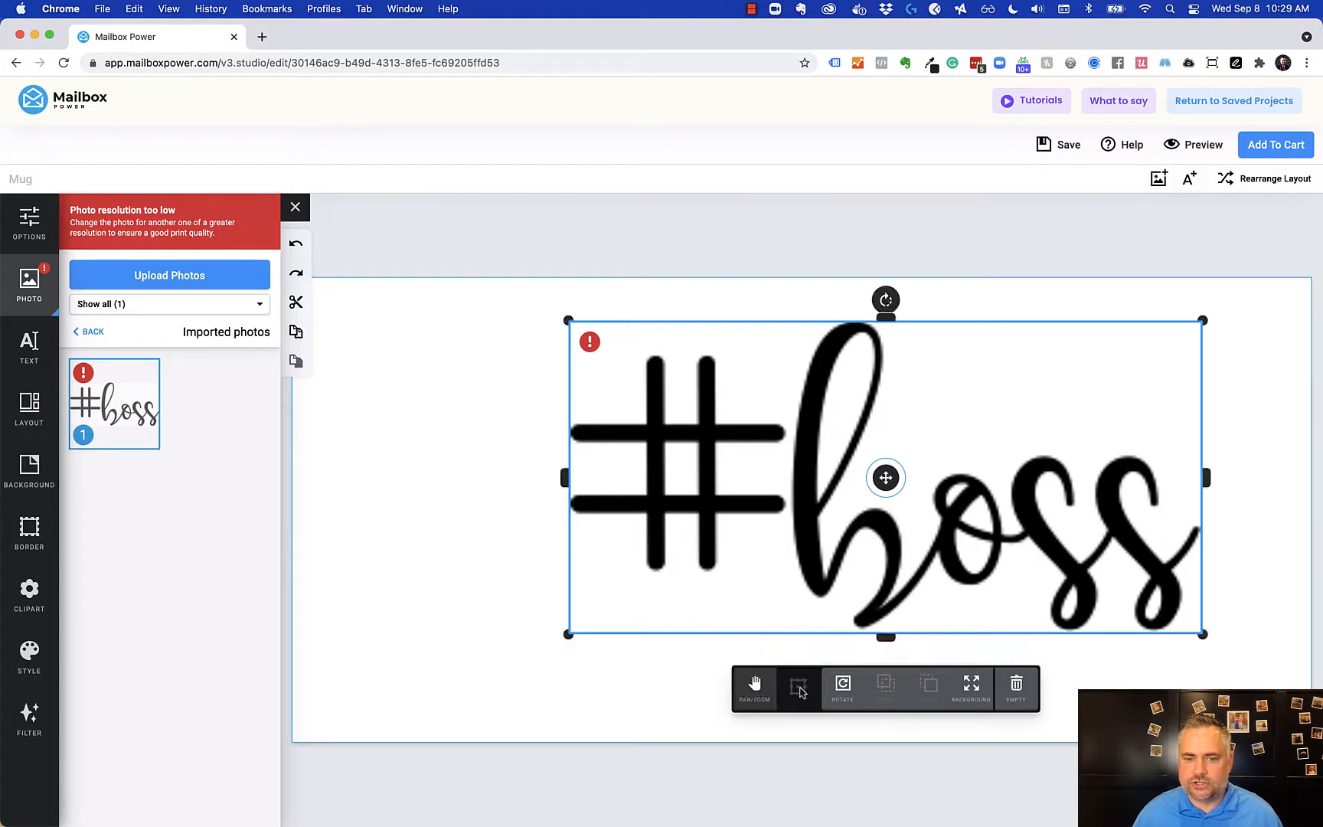
left_click(755, 689)
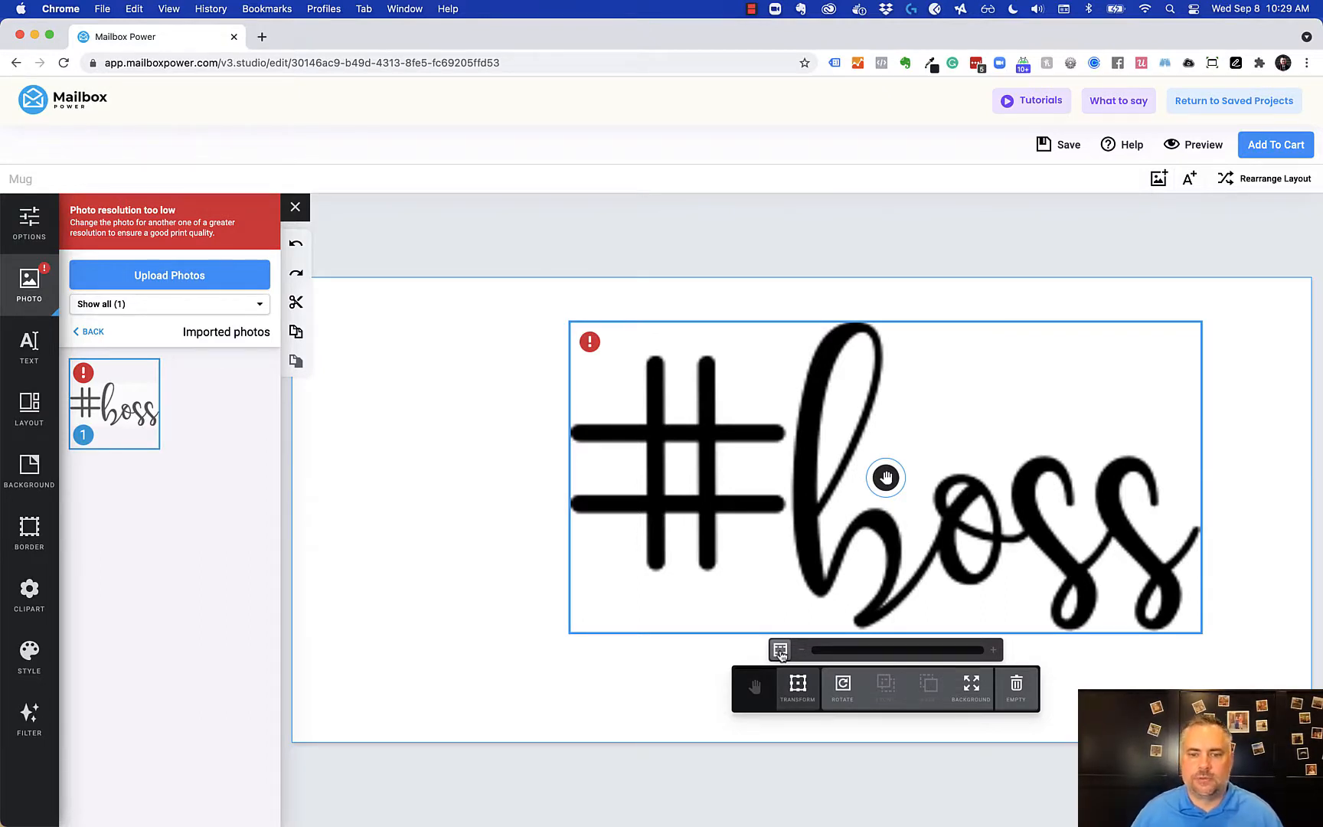
left_click(798, 689)
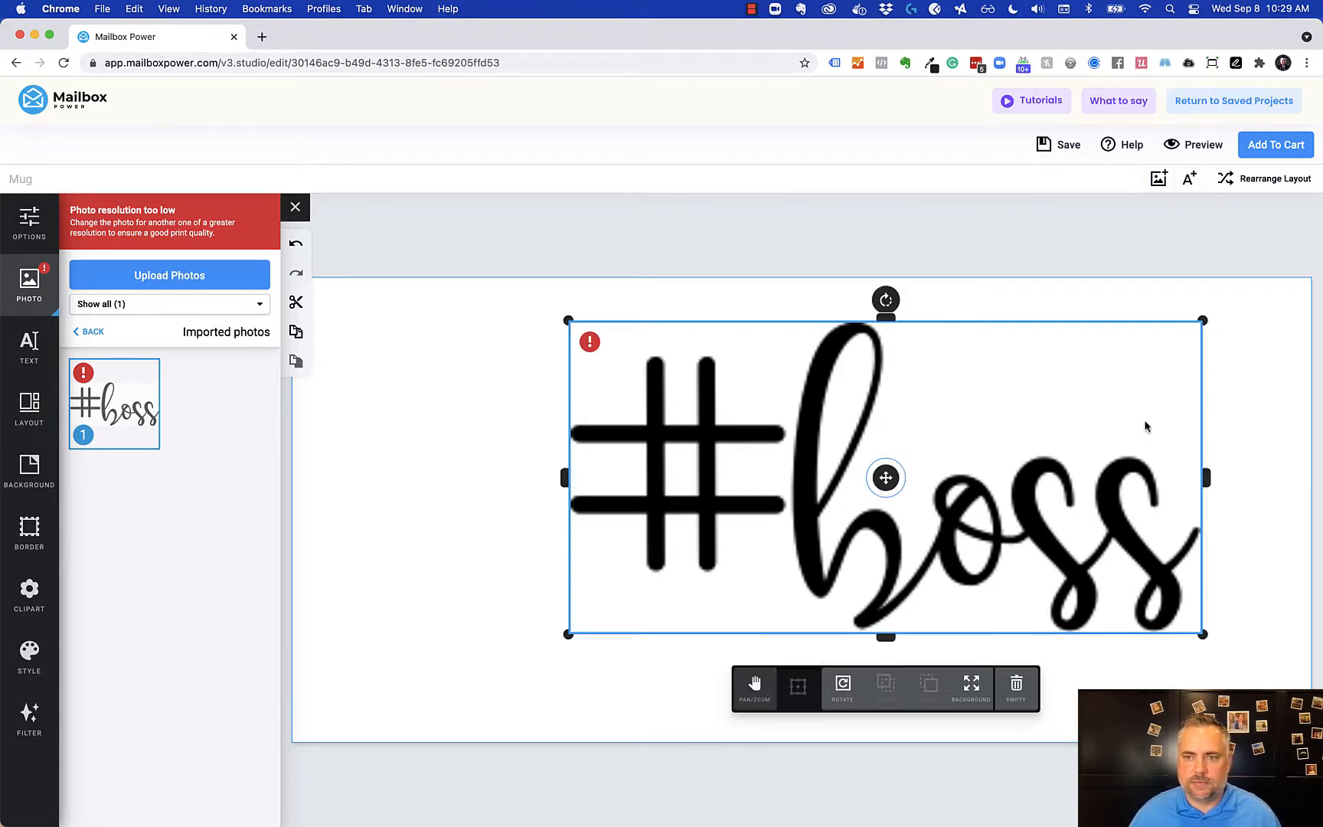
left_click_drag(1208, 319, 776, 432)
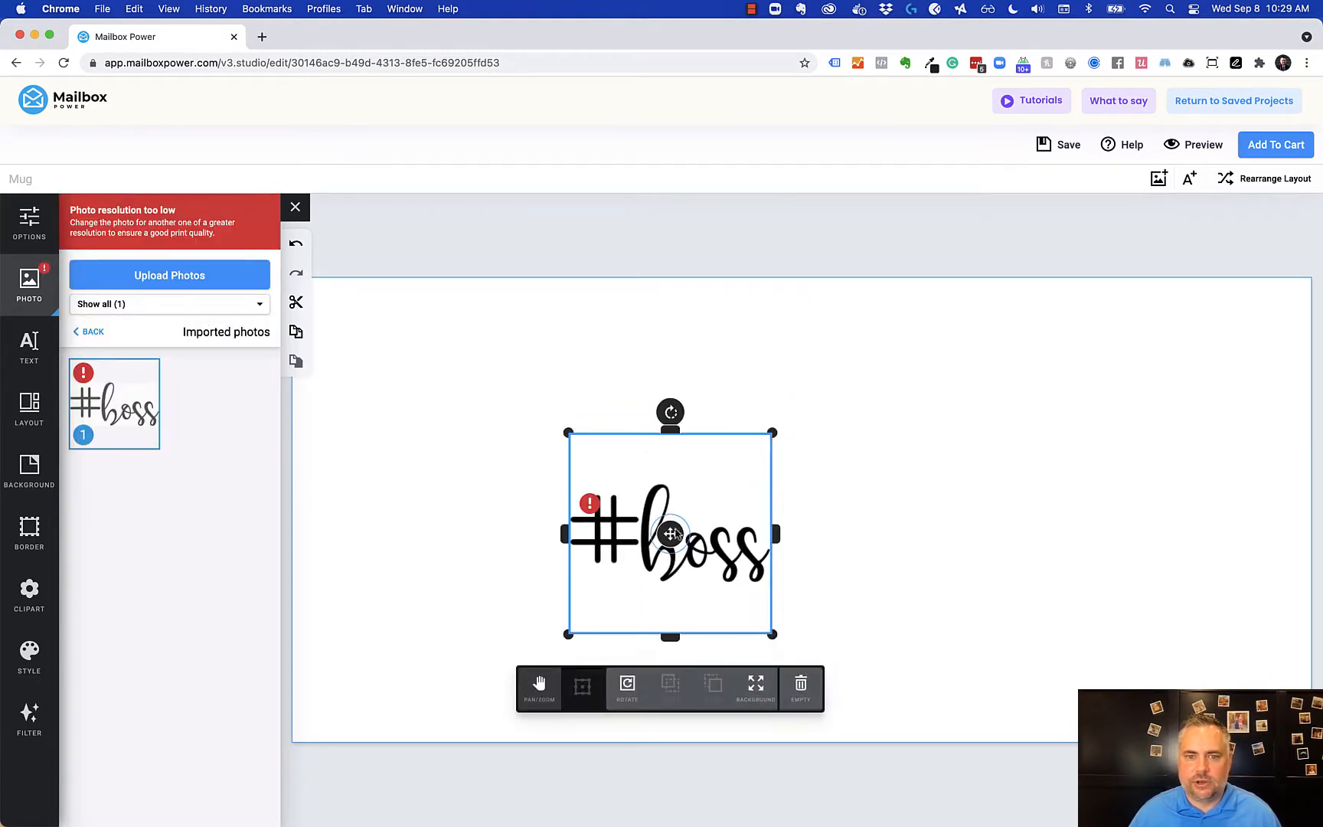
left_click_drag(771, 432, 747, 461)
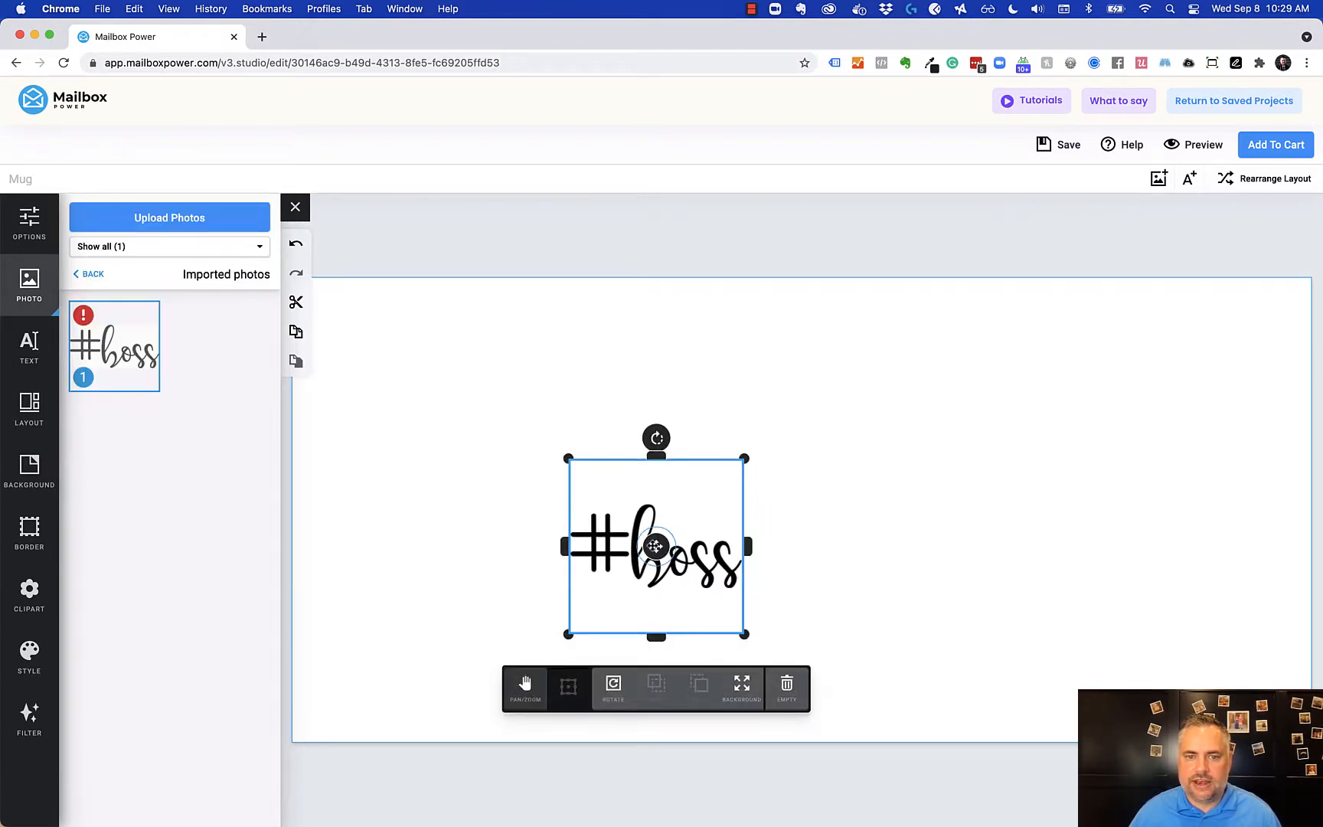
Move the #boss image to the right side of the mug design and deselect it
left_click_drag(658, 547, 1073, 522)
left_click(775, 395)
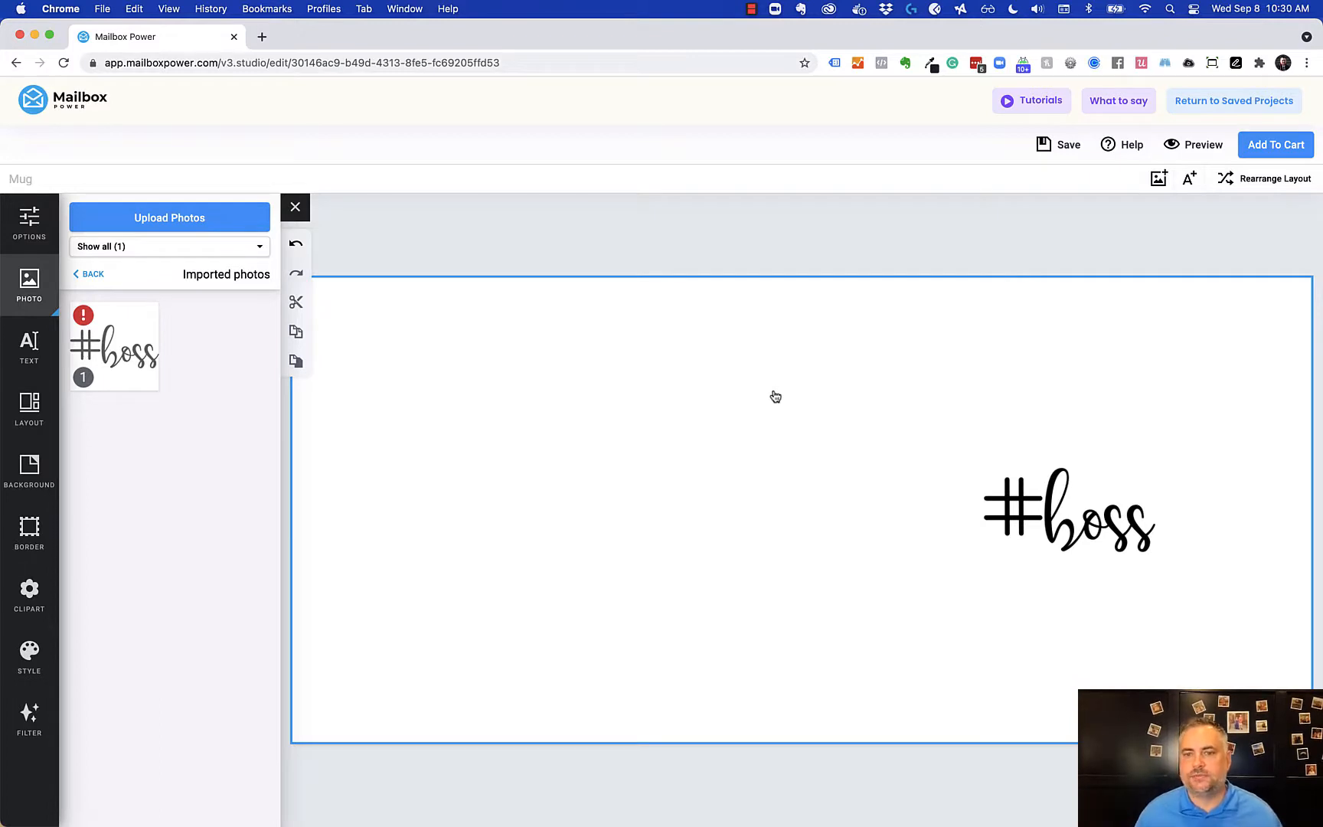
left_click(491, 223)
left_click(583, 465)
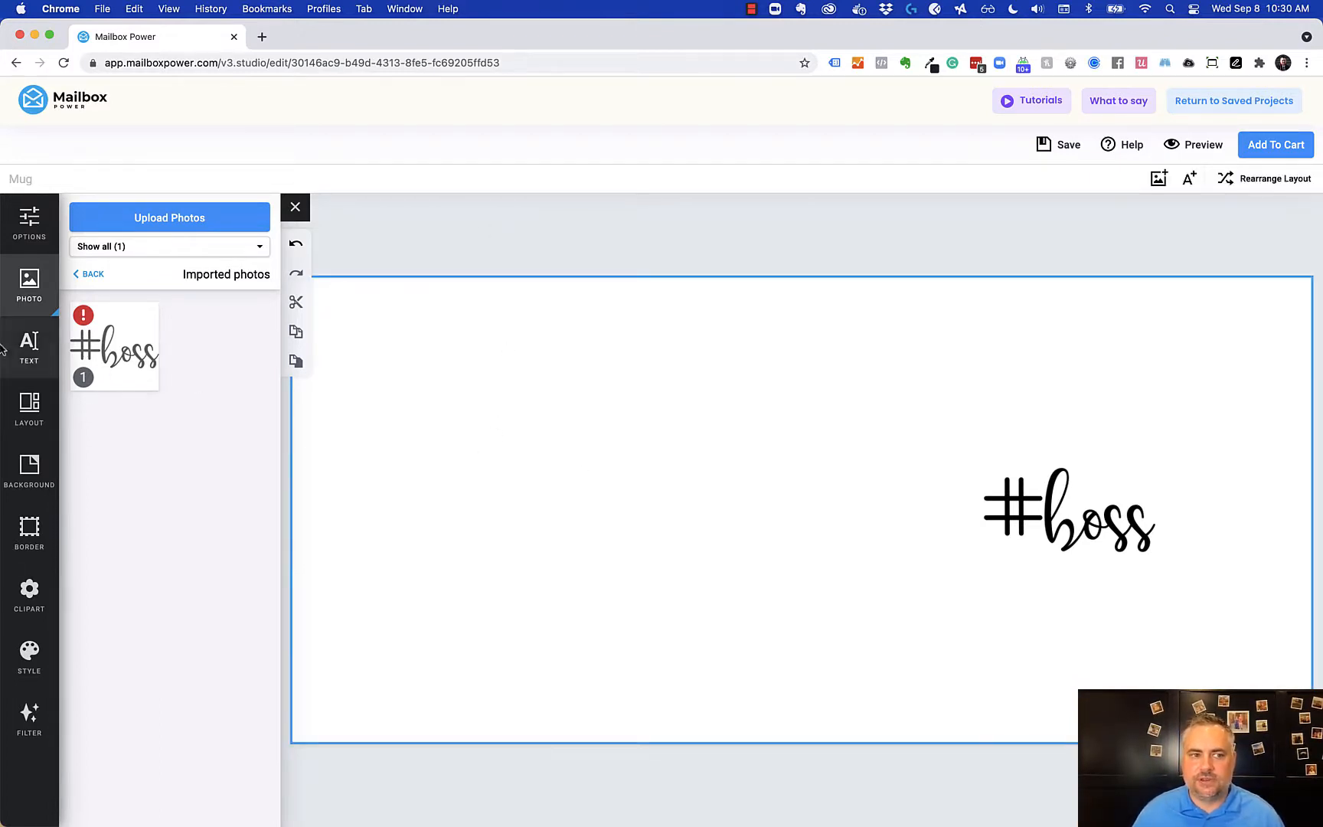
Add a text box reading "WORLD'S" to the mug design and narrow it so it clears the #boss image
left_click(36, 360)
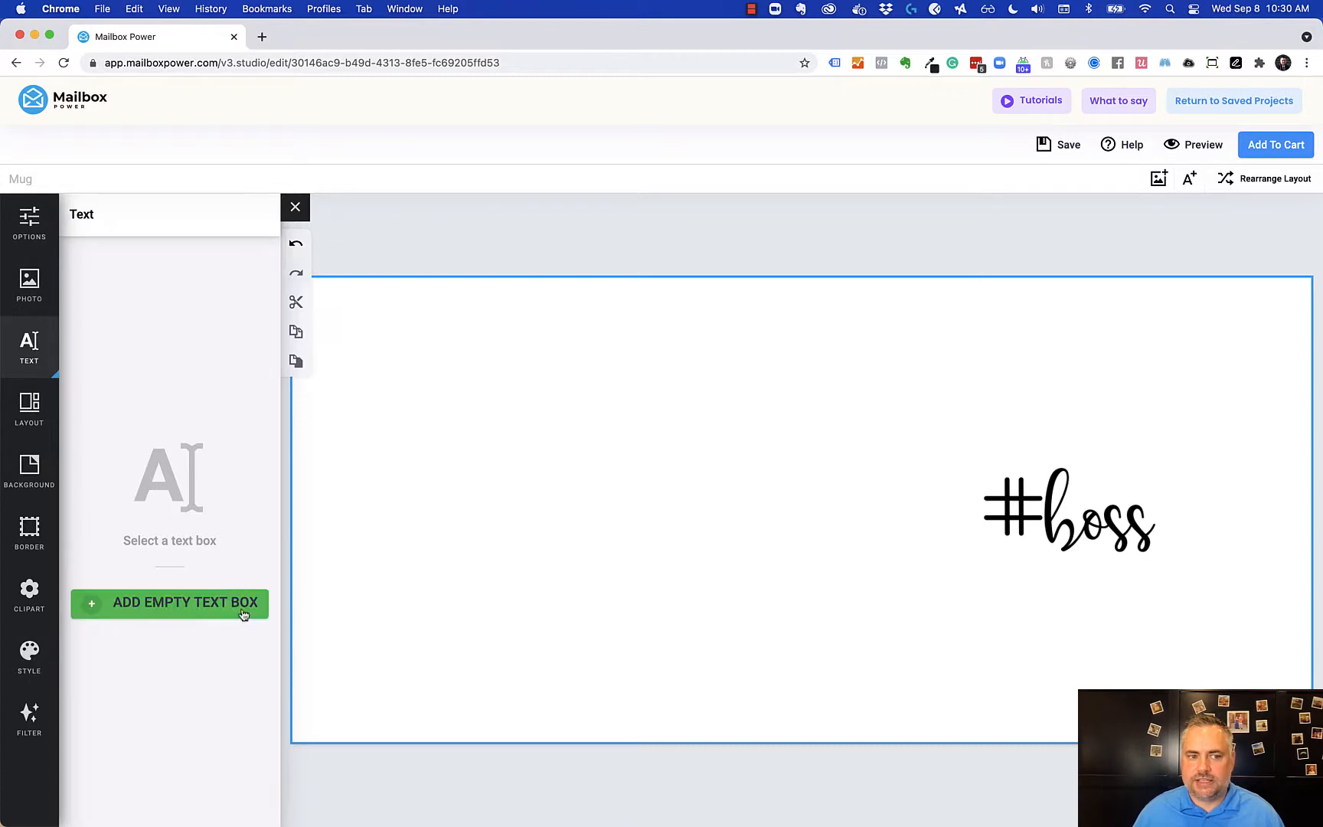
left_click(207, 605)
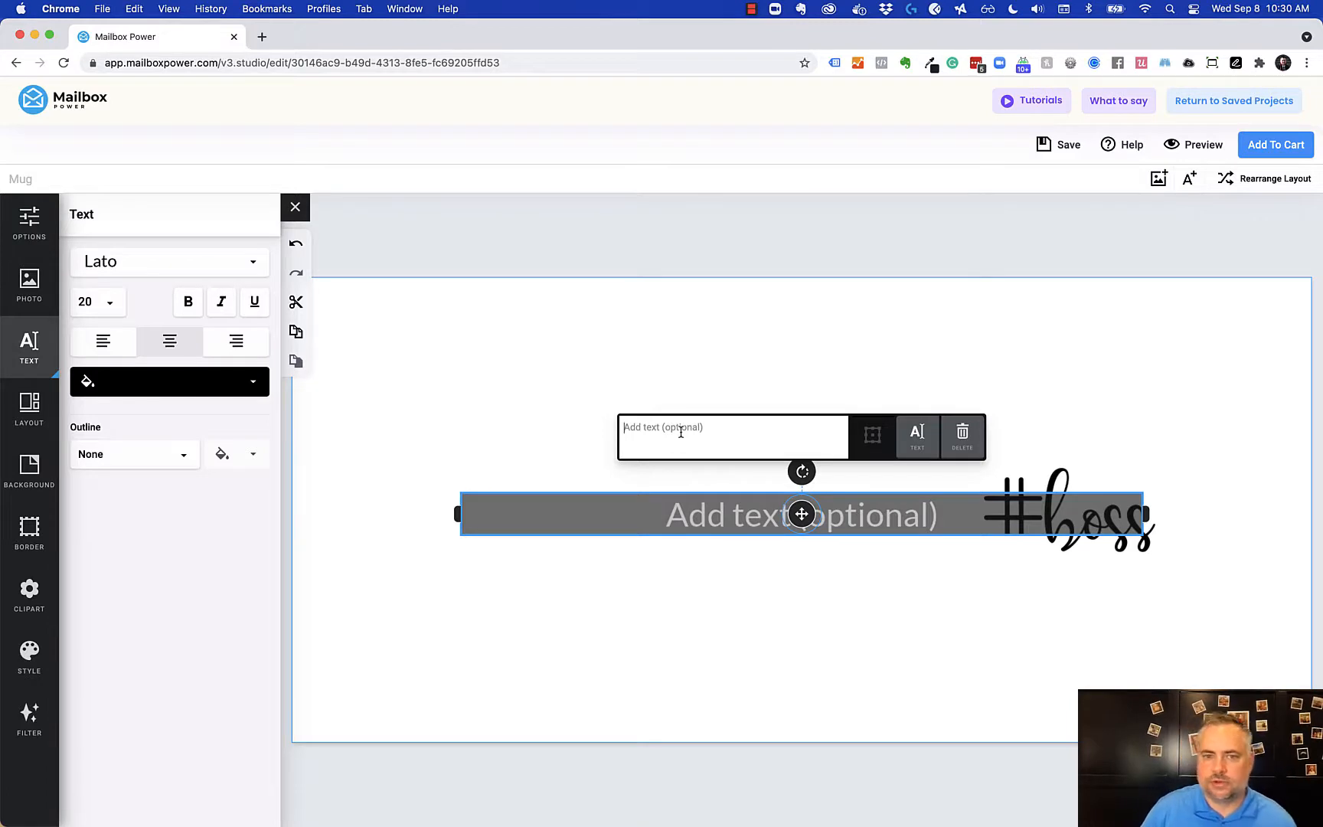
type("WO")
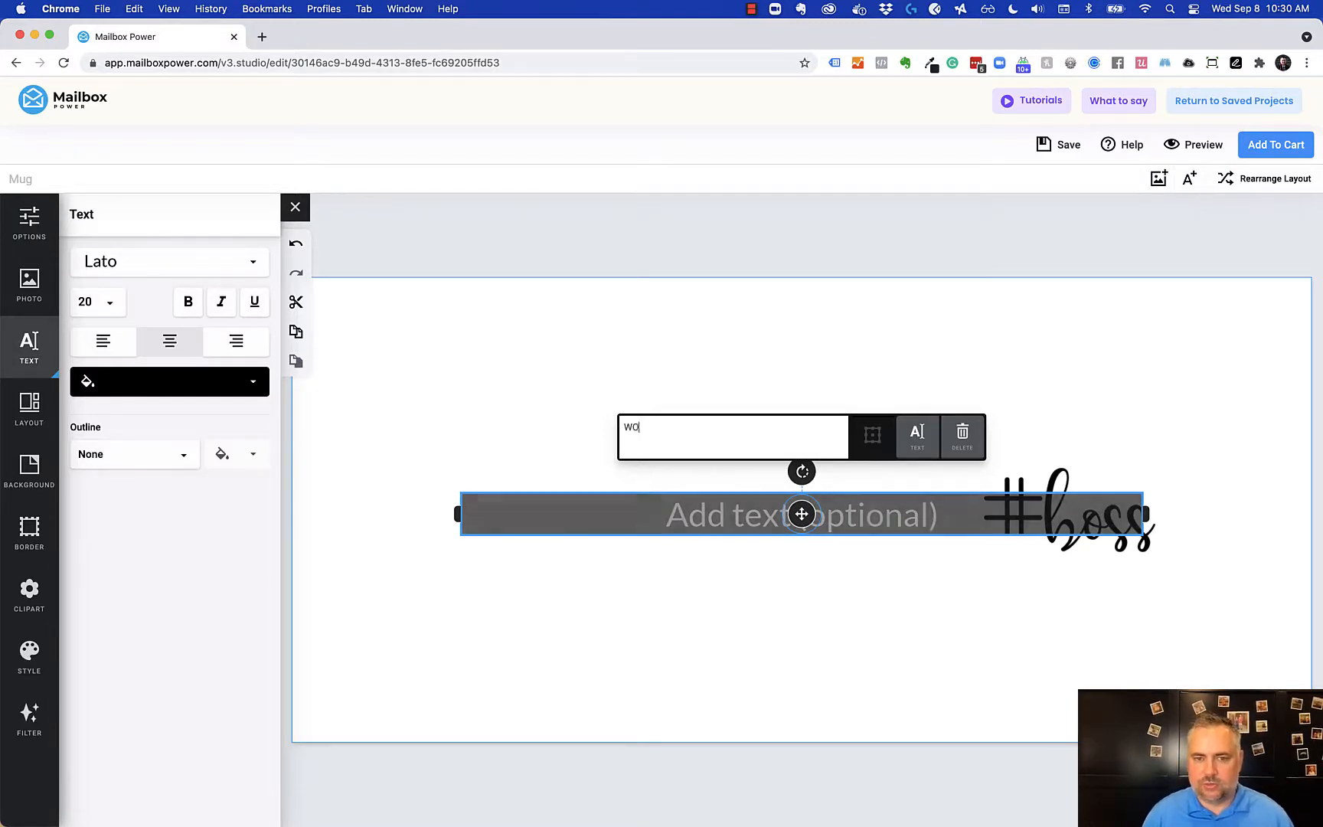
type("RLD'S")
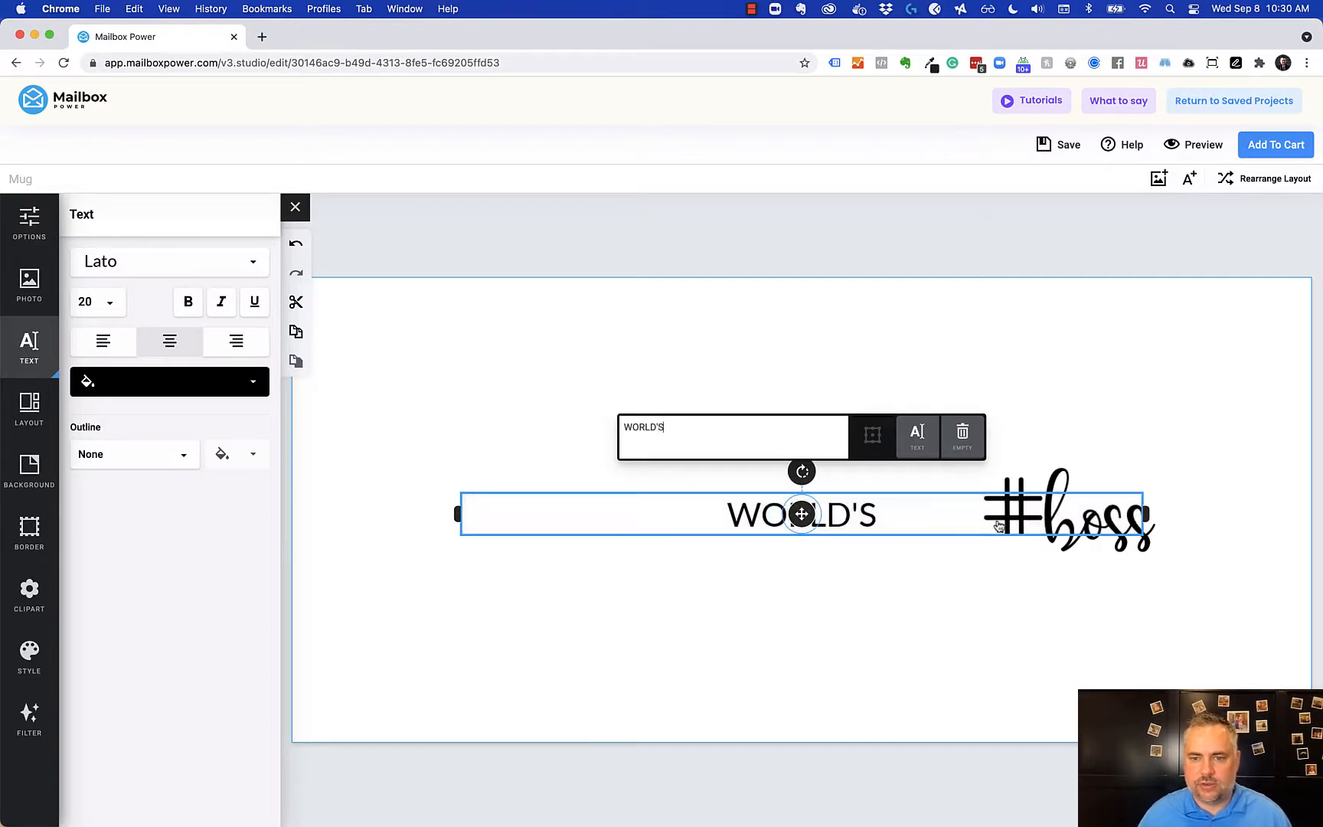
left_click(861, 519)
left_click_drag(860, 517, 880, 522)
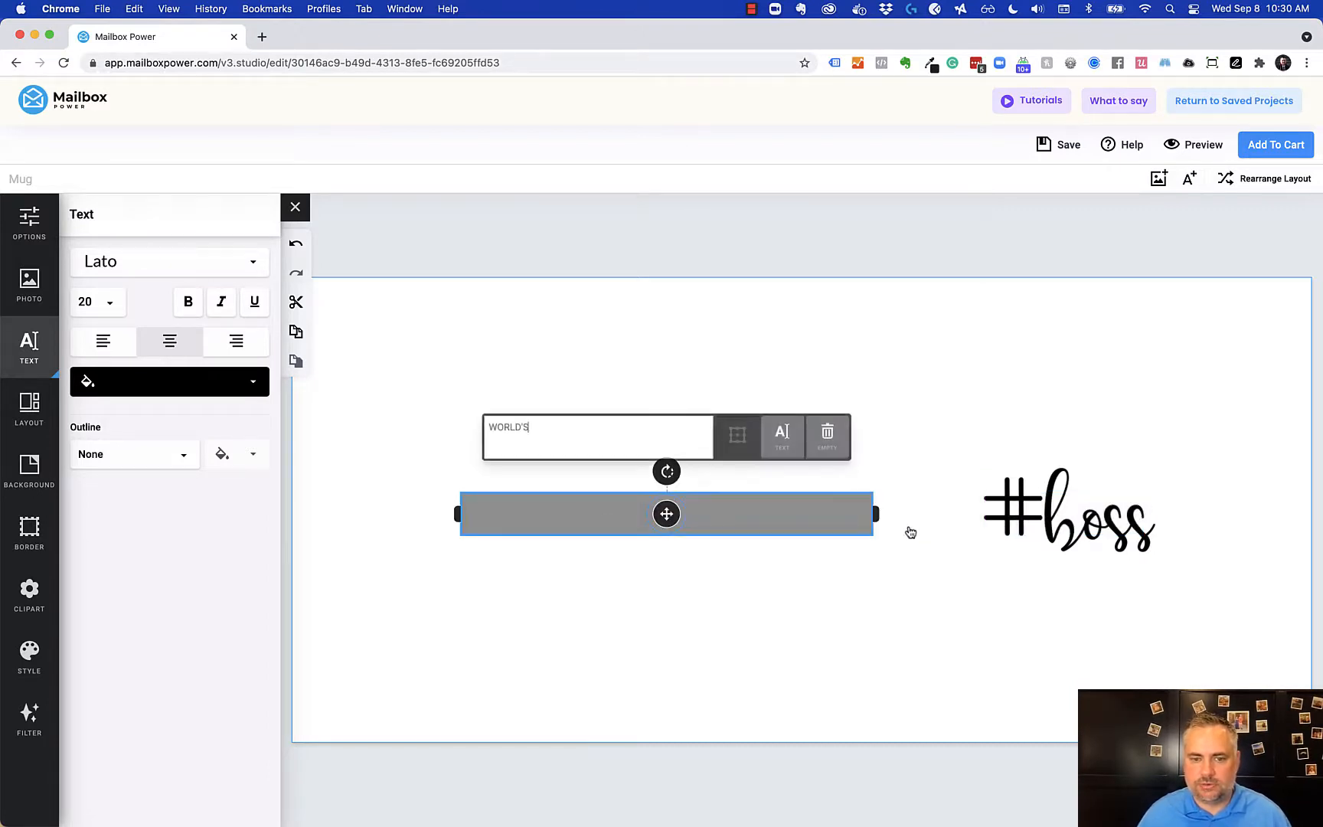
Format the "WORLD'S" text in Alfa Slab One at size 36 and move it to the upper left of the mug design
left_click(130, 264)
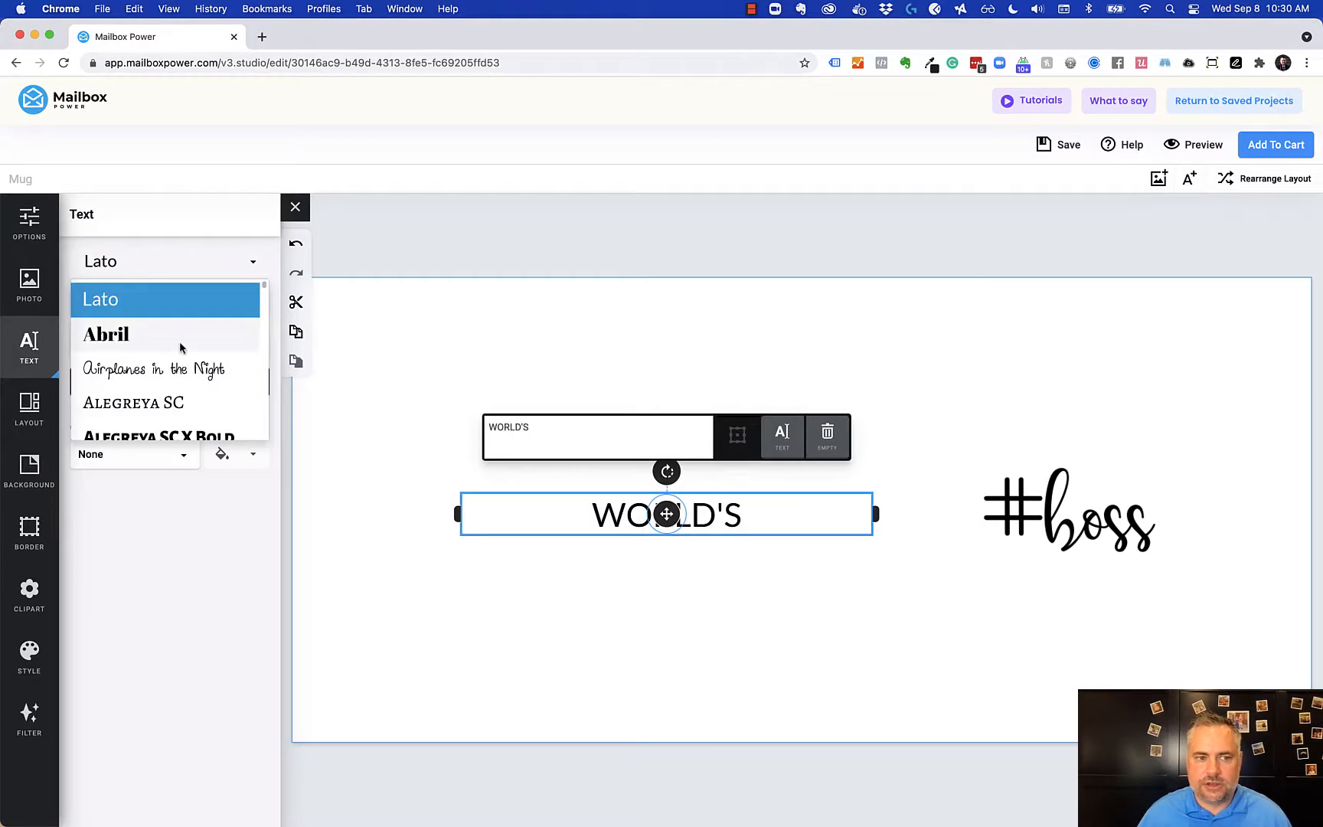
scroll(183, 342, "down", 5)
scroll(193, 335, "up", 2)
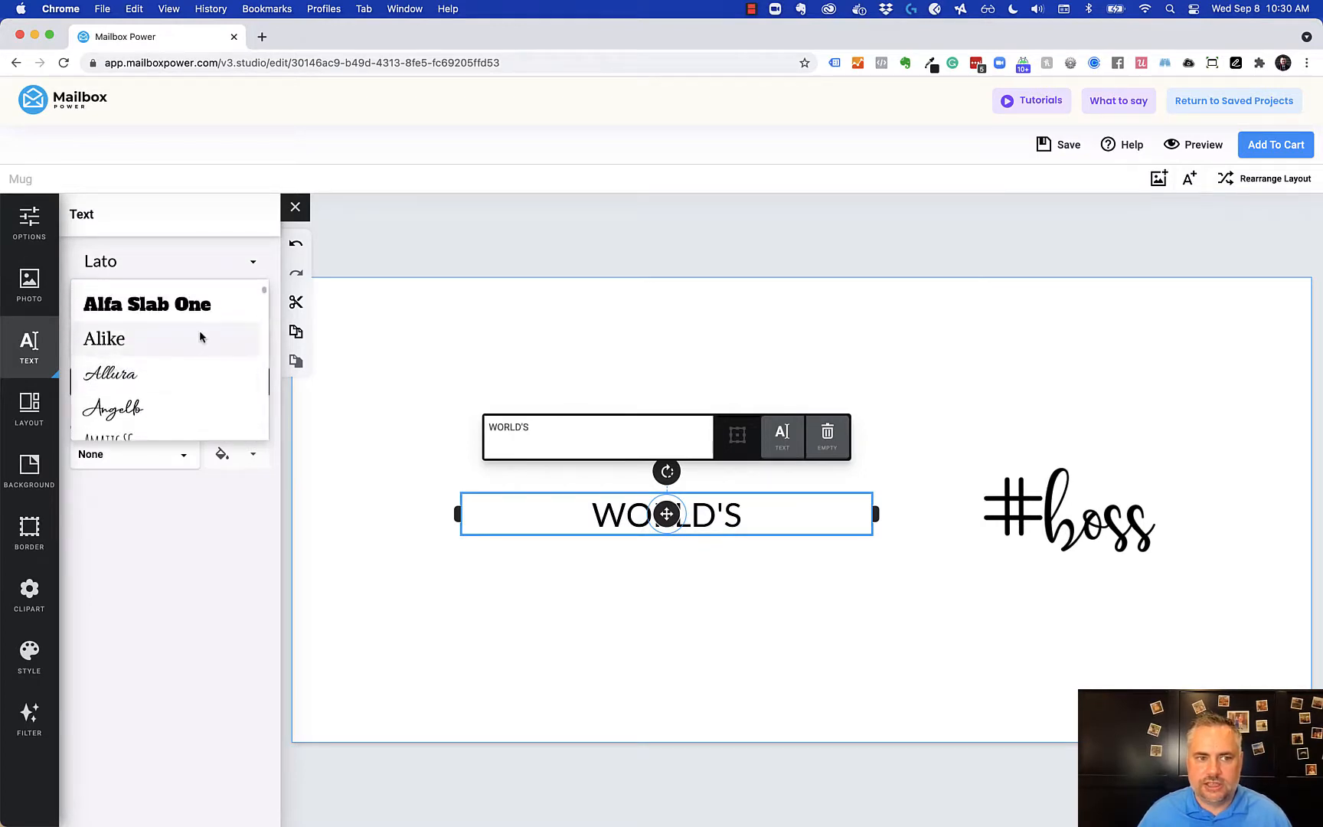
left_click(173, 322)
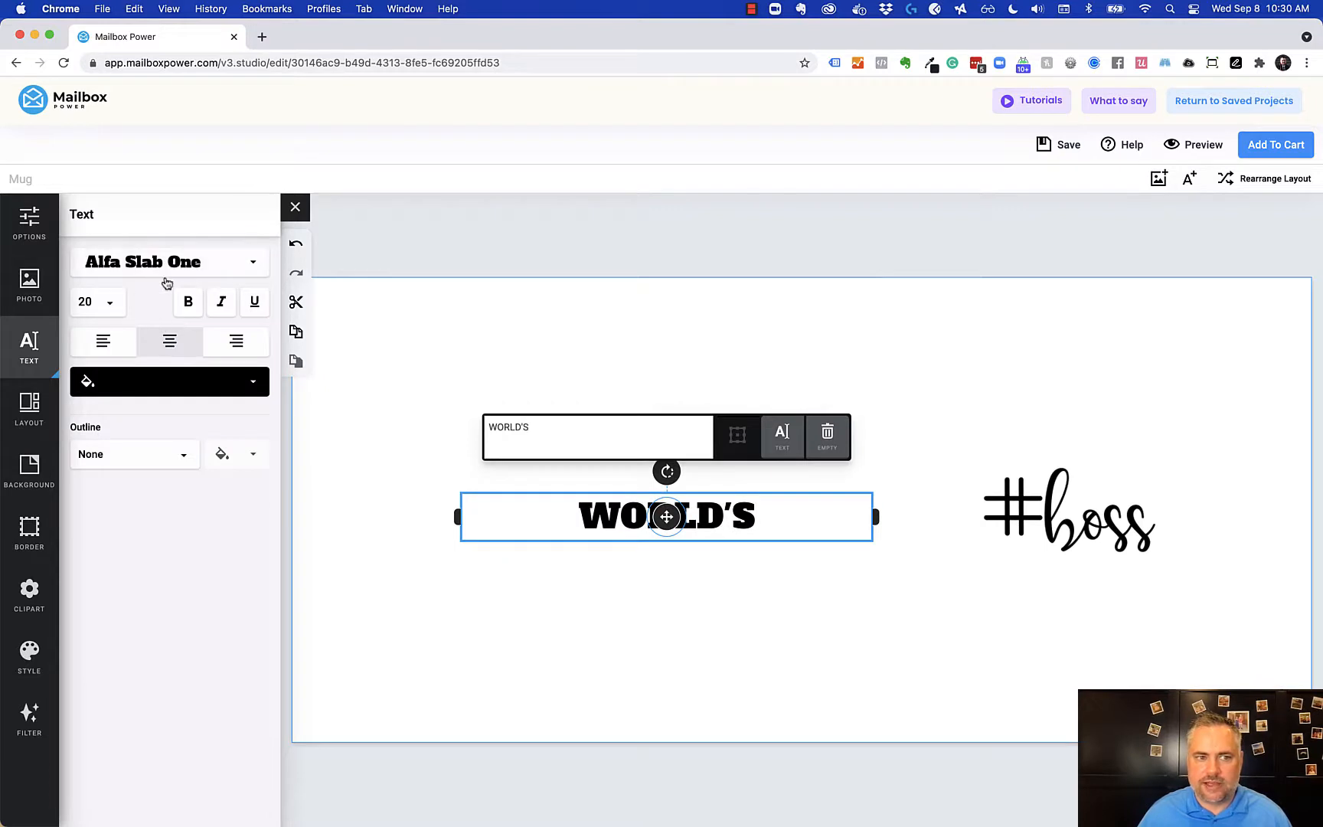
left_click(110, 307)
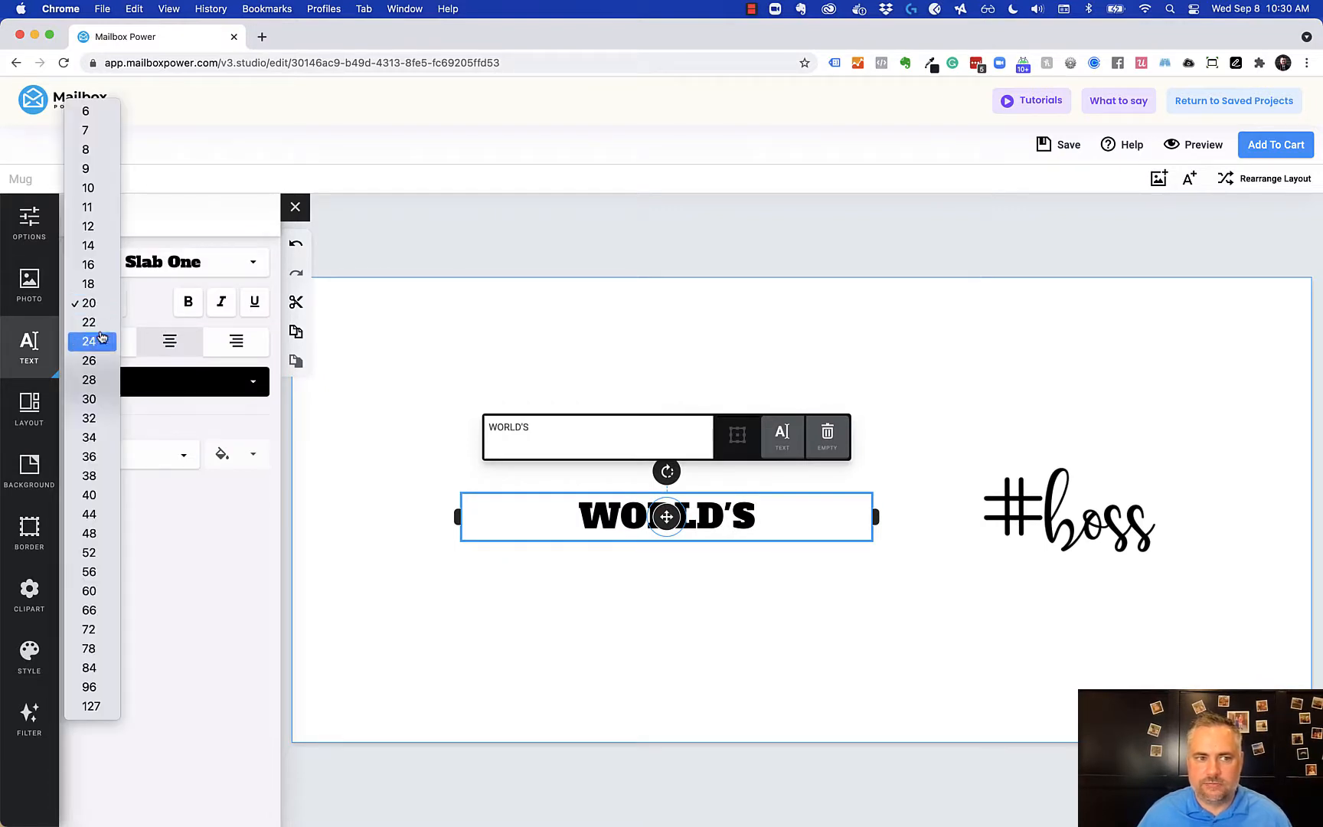
left_click(93, 456)
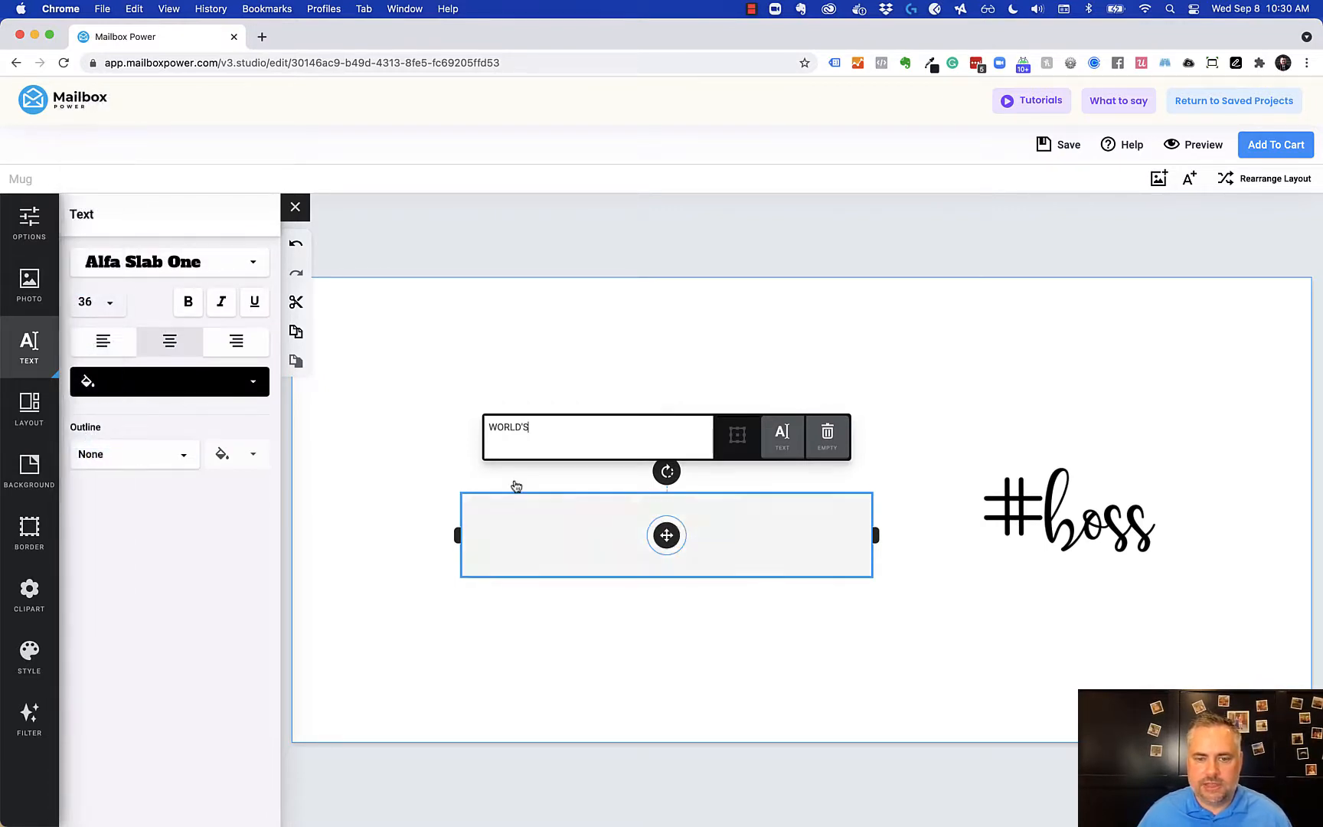
left_click_drag(664, 535, 537, 365)
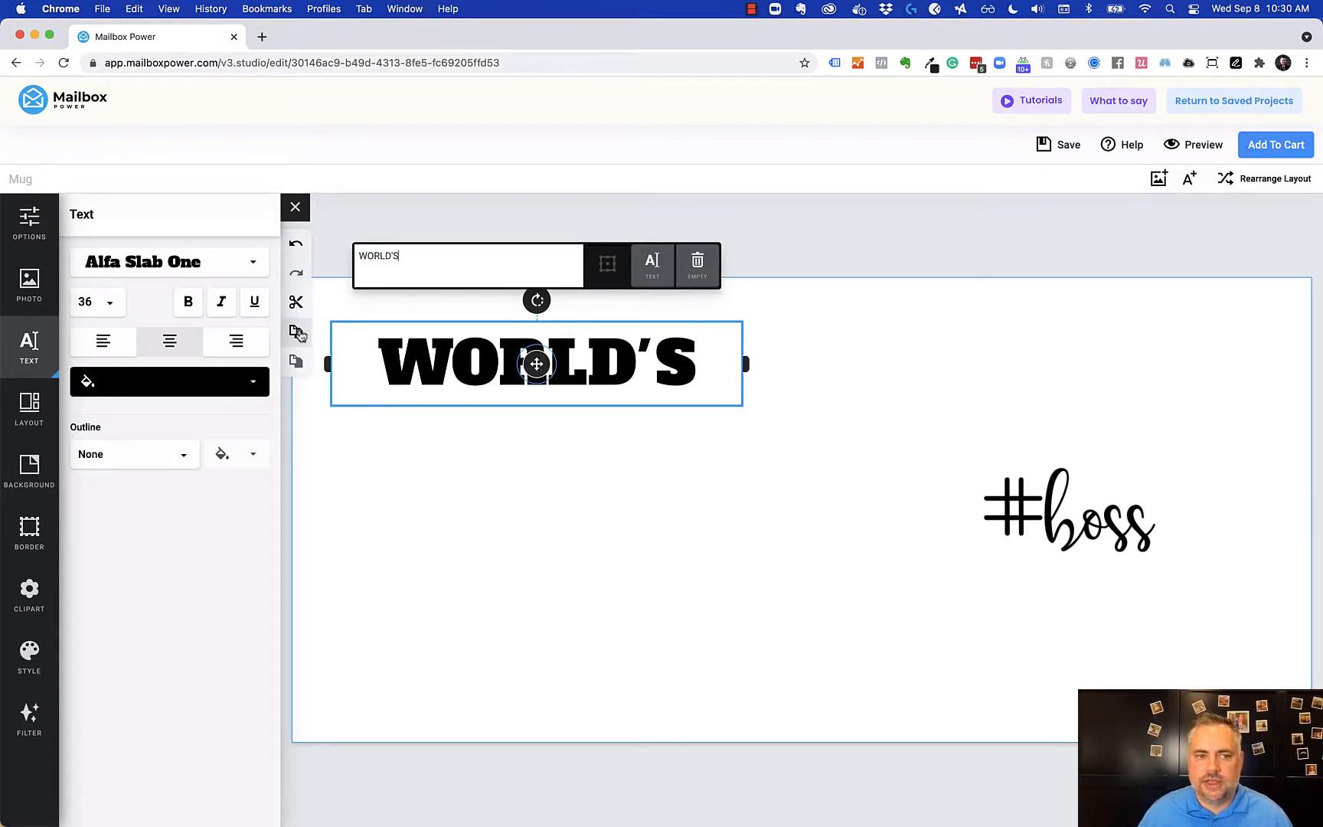
Duplicate the "WORLD'S" text box directly below the original and change the copy's text to "OKAYEST"
left_click(297, 332)
left_click(296, 361)
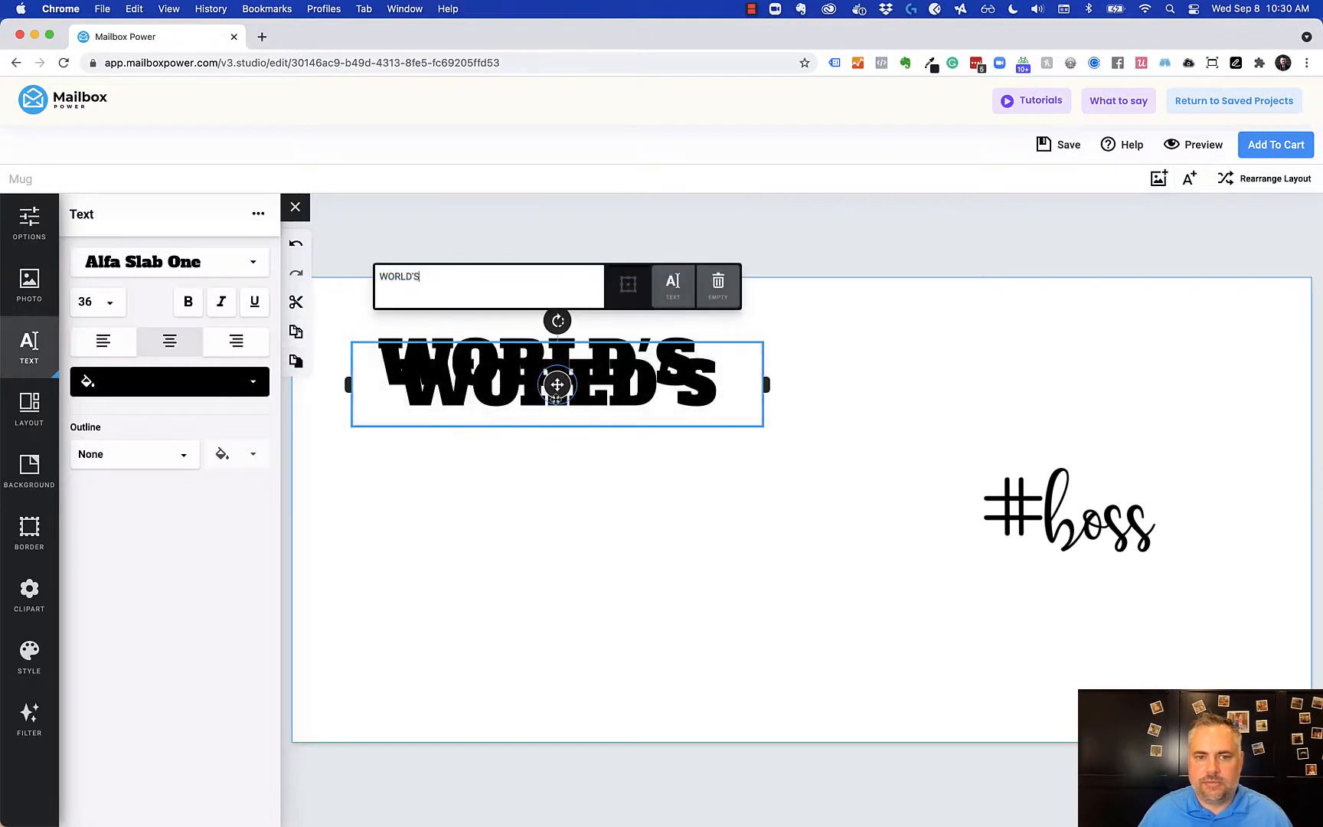
left_click_drag(567, 380, 537, 457)
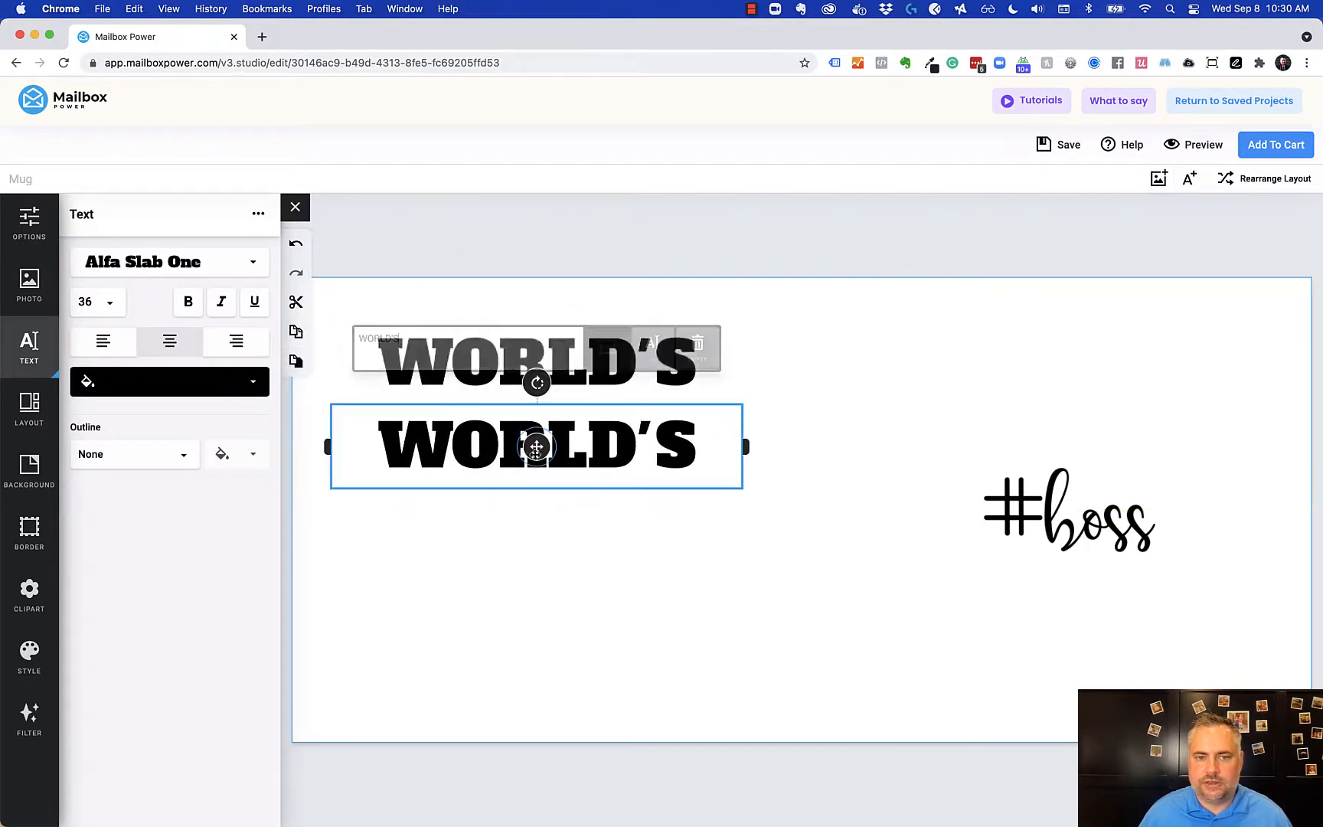
key("super+a")
type("OKA")
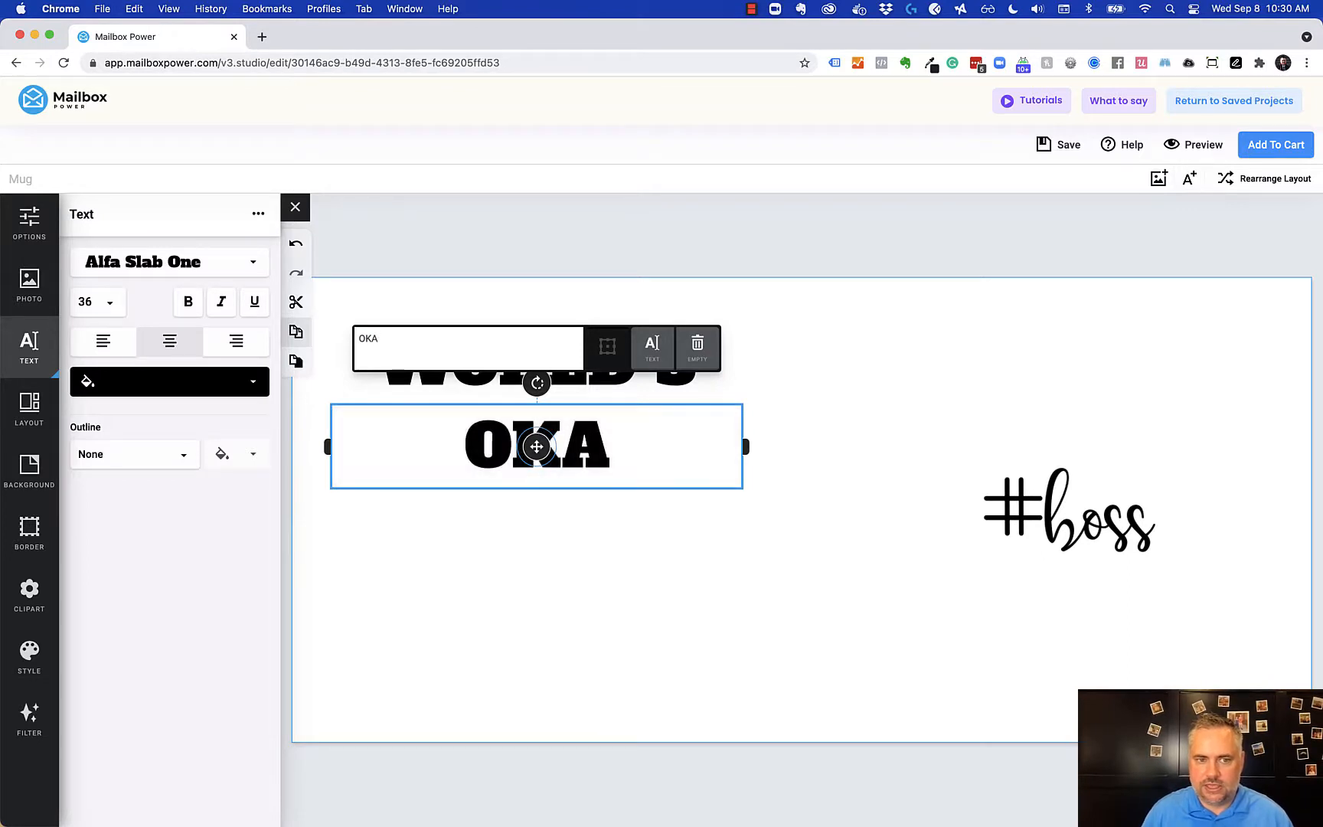
type("EST")
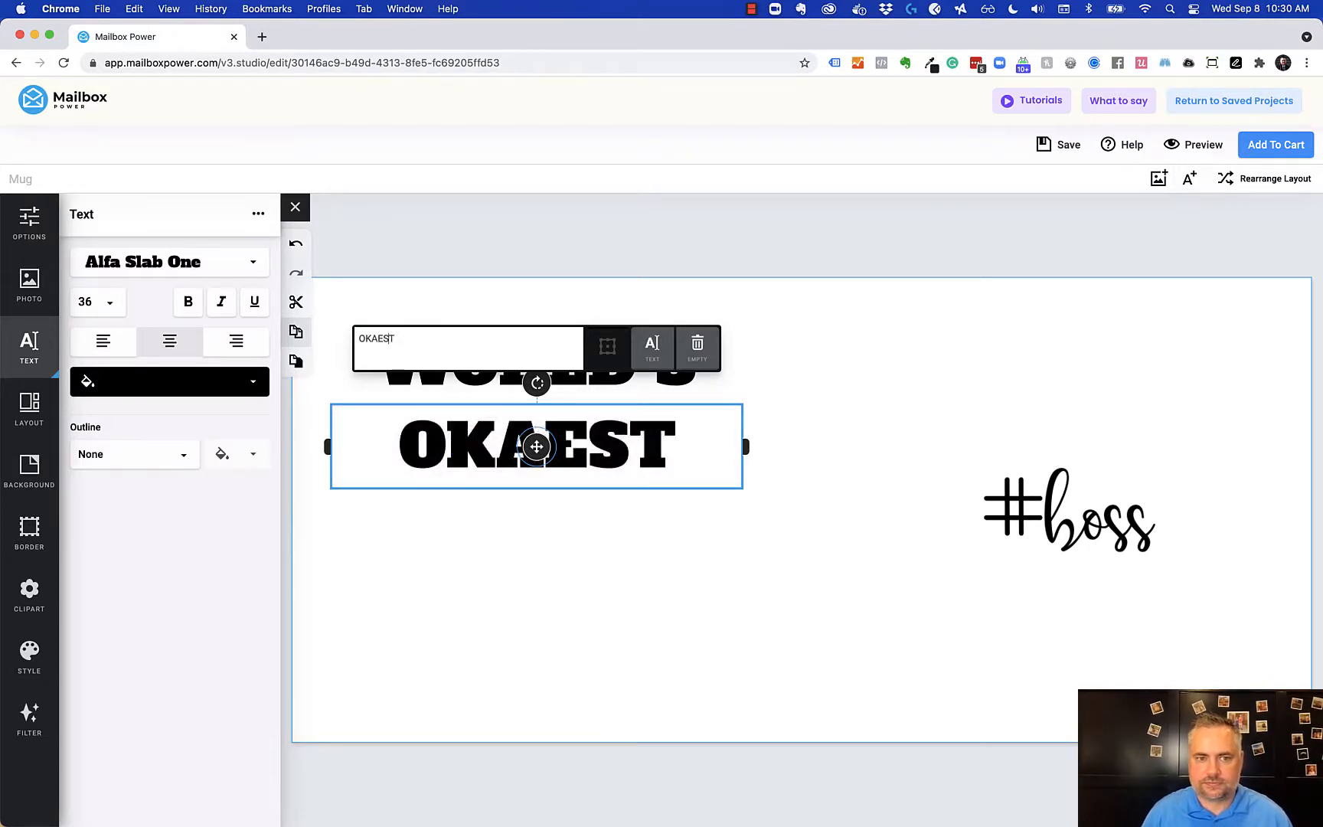
type("Y")
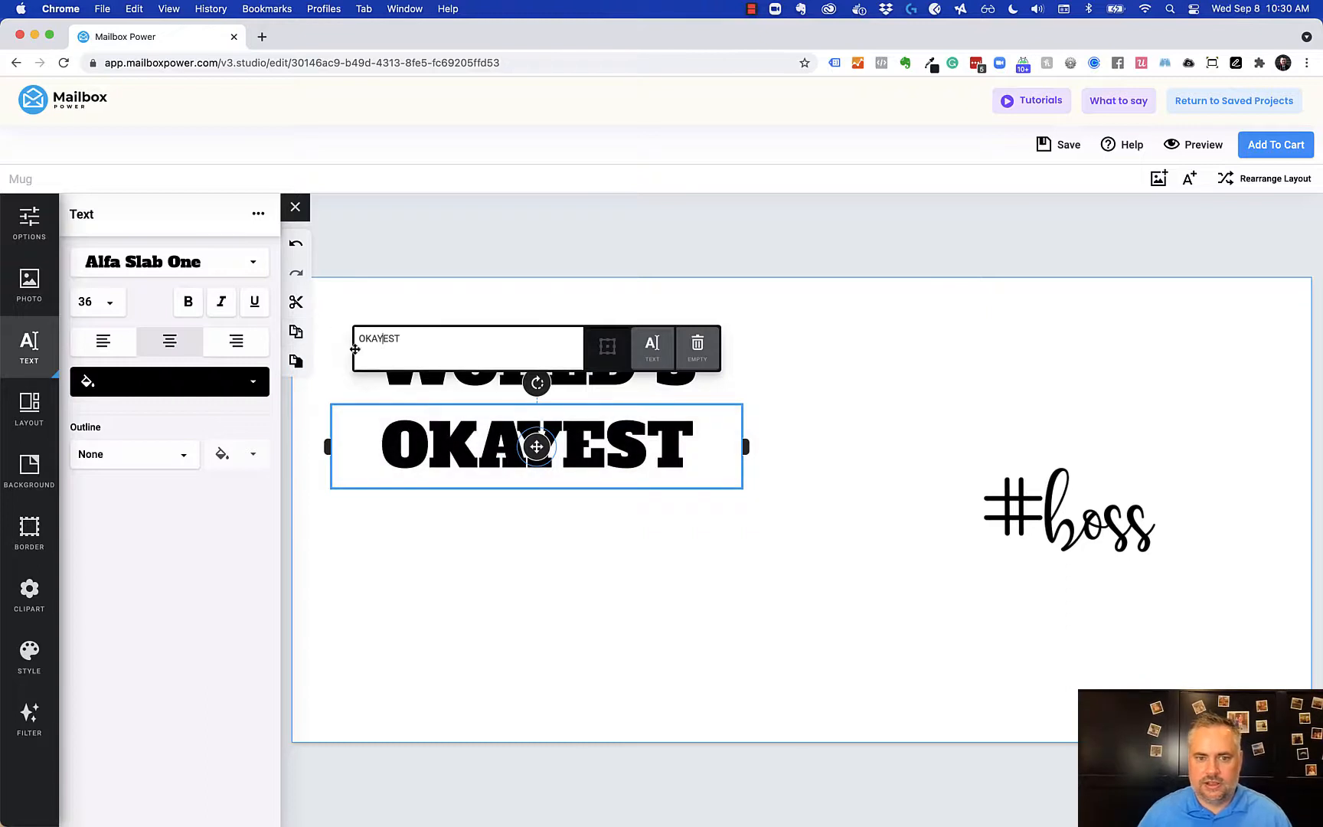
Duplicate the "OKAYEST" text box, change the copy's text to "BOSS" and move it near the lower edge of the mug design
left_click(296, 331)
left_click(295, 361)
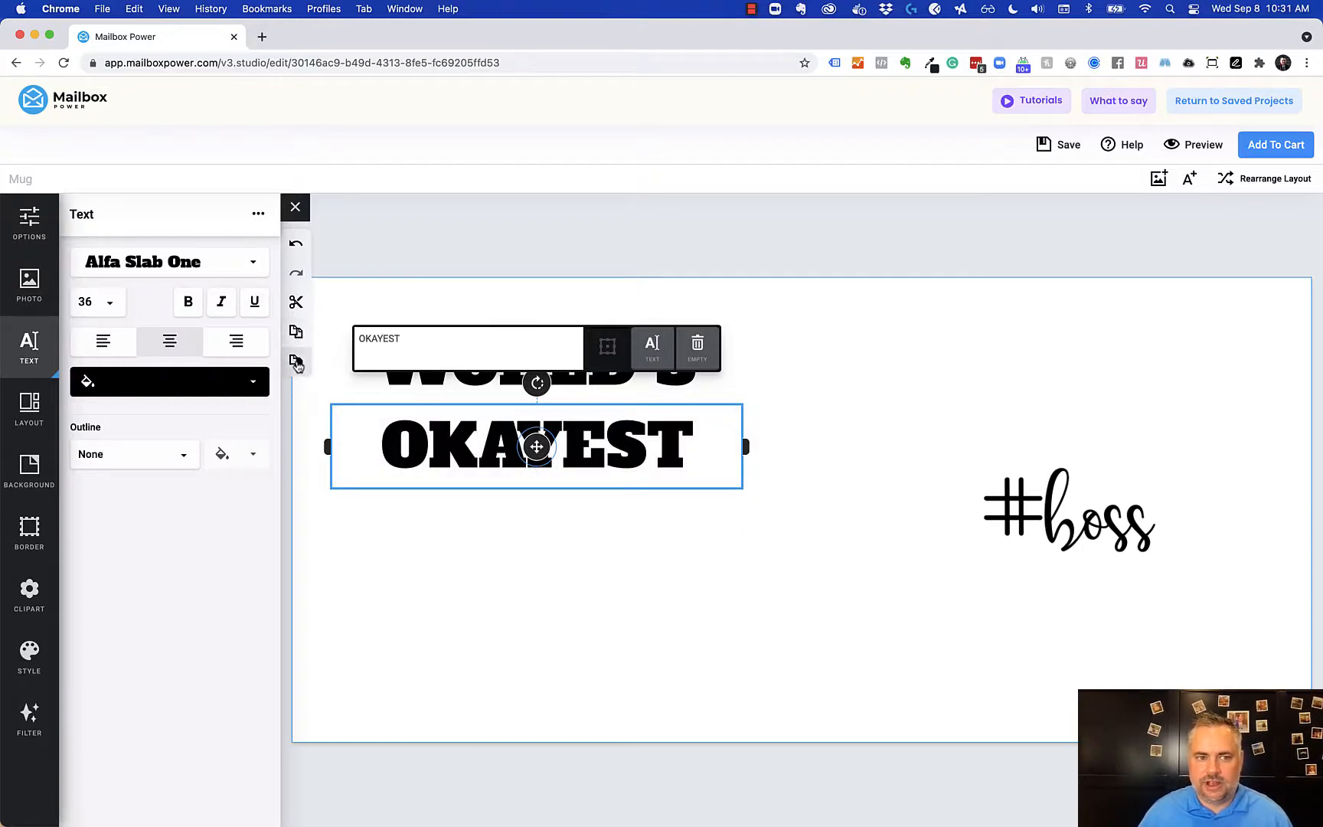
left_click_drag(584, 474, 563, 559)
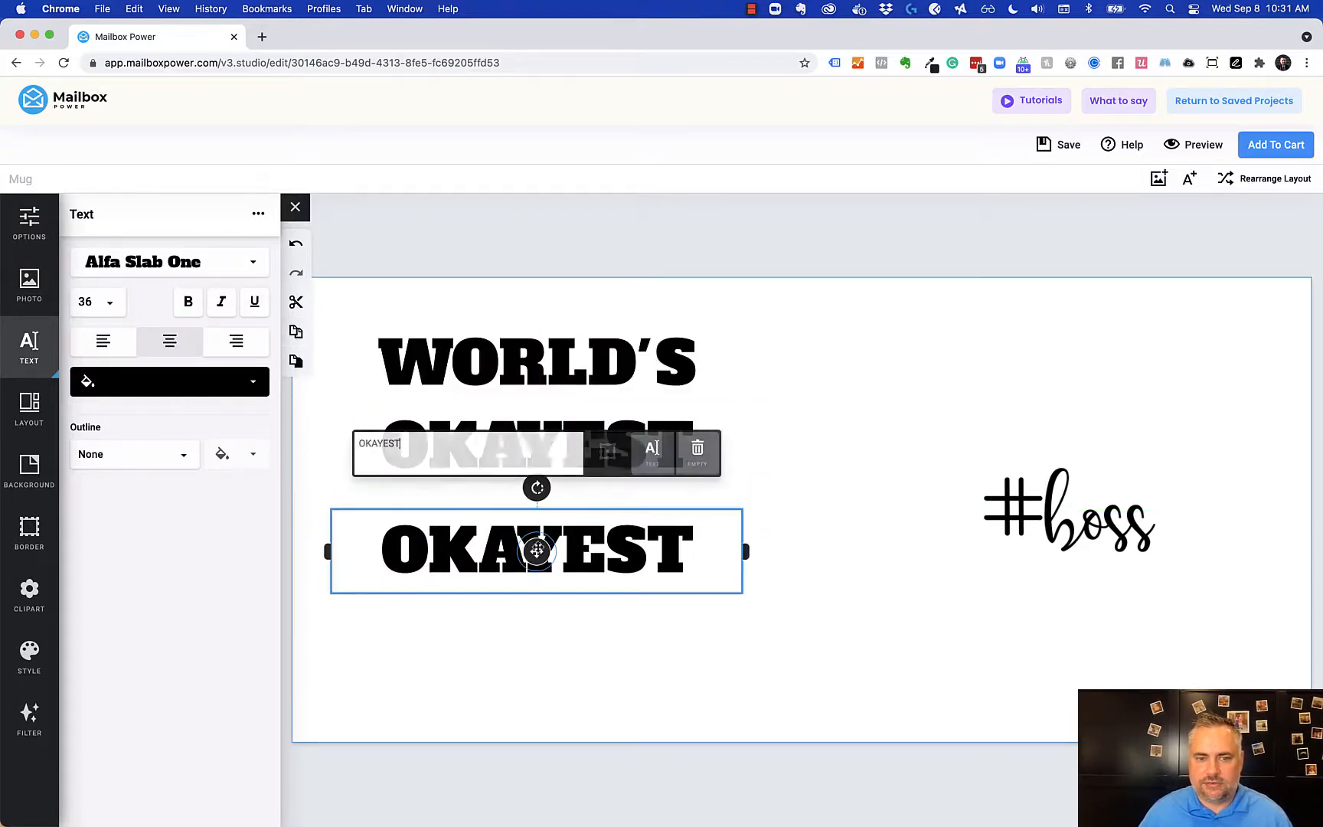
type("BOSS")
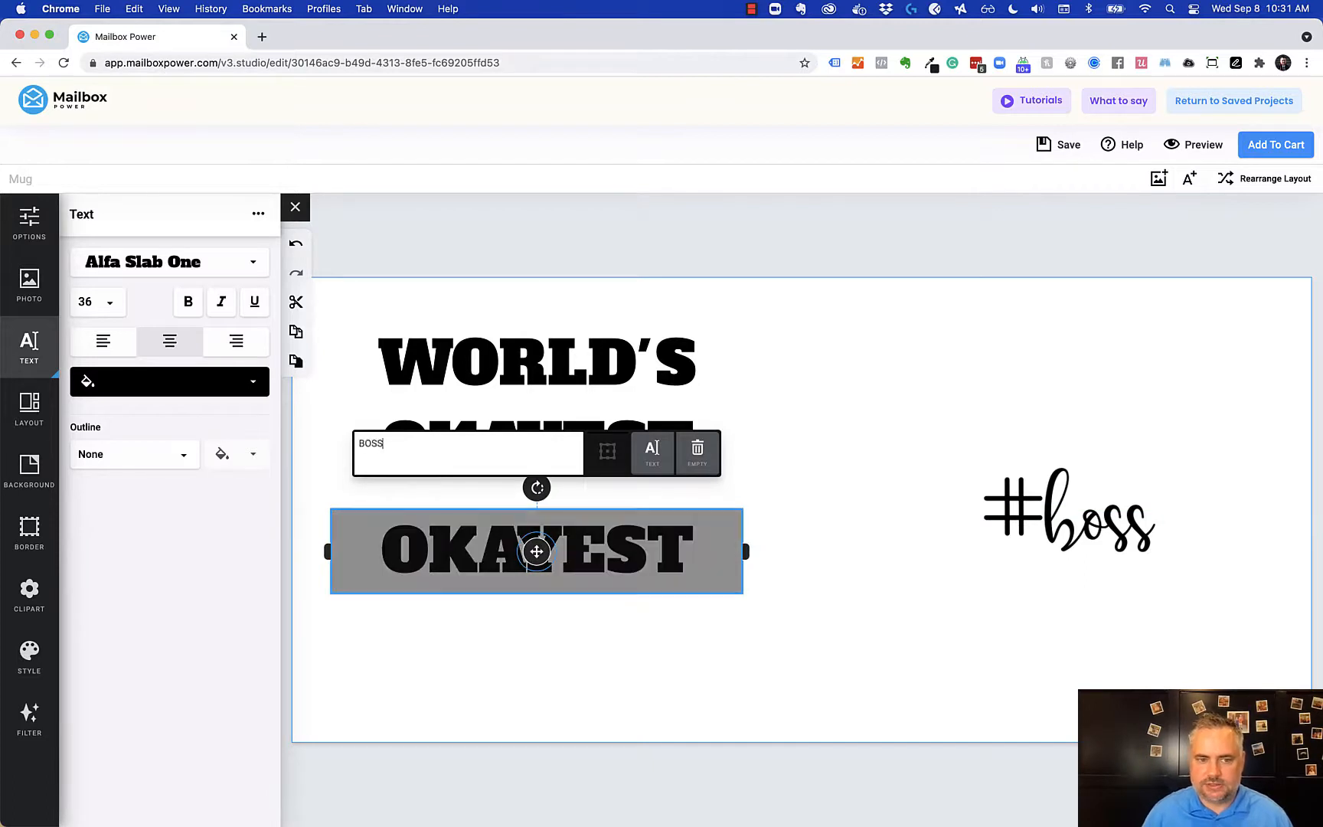
left_click(535, 548)
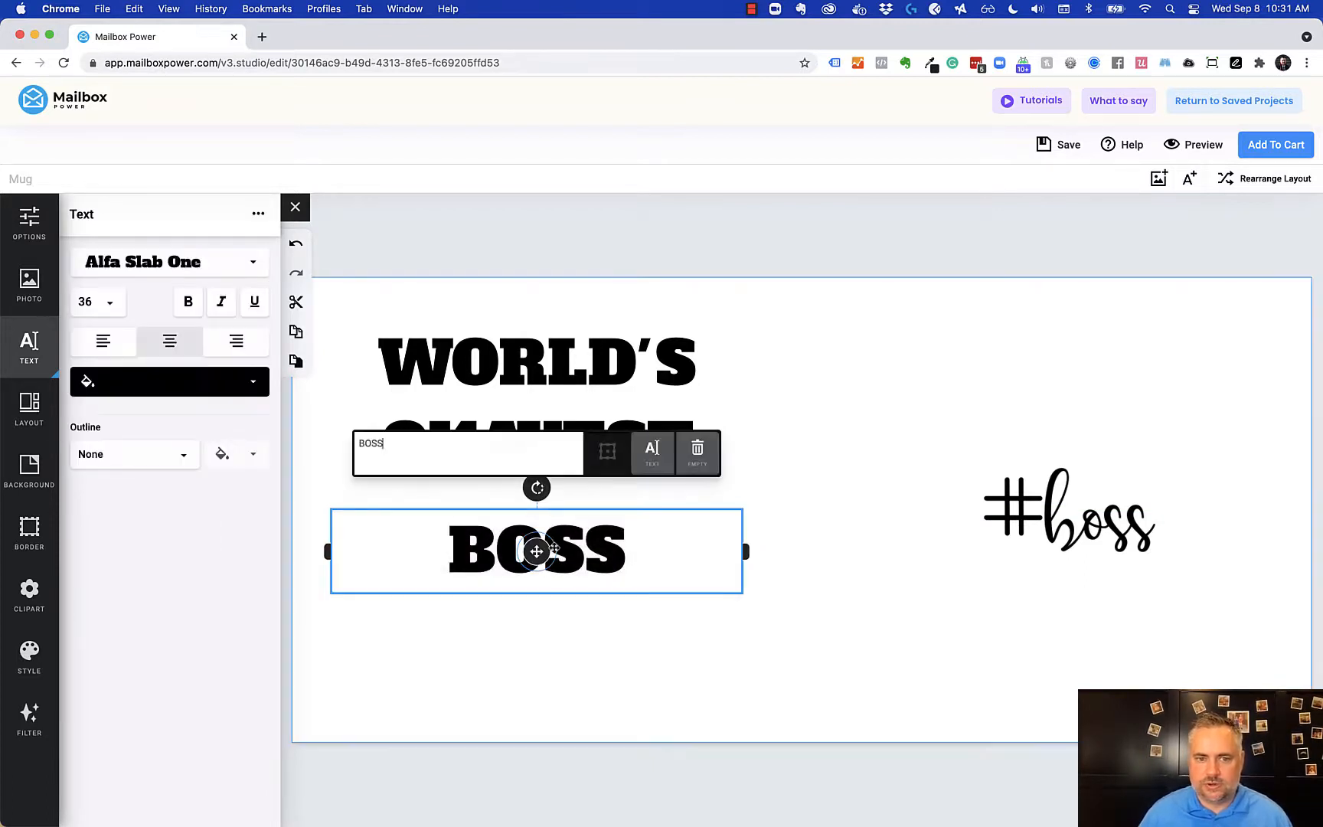
left_click_drag(534, 549, 537, 670)
Enlarge the "OKAYEST" text to size 52, widen its box to fit one line and center it between "WORLD'S" and "BOSS"
left_click(550, 454)
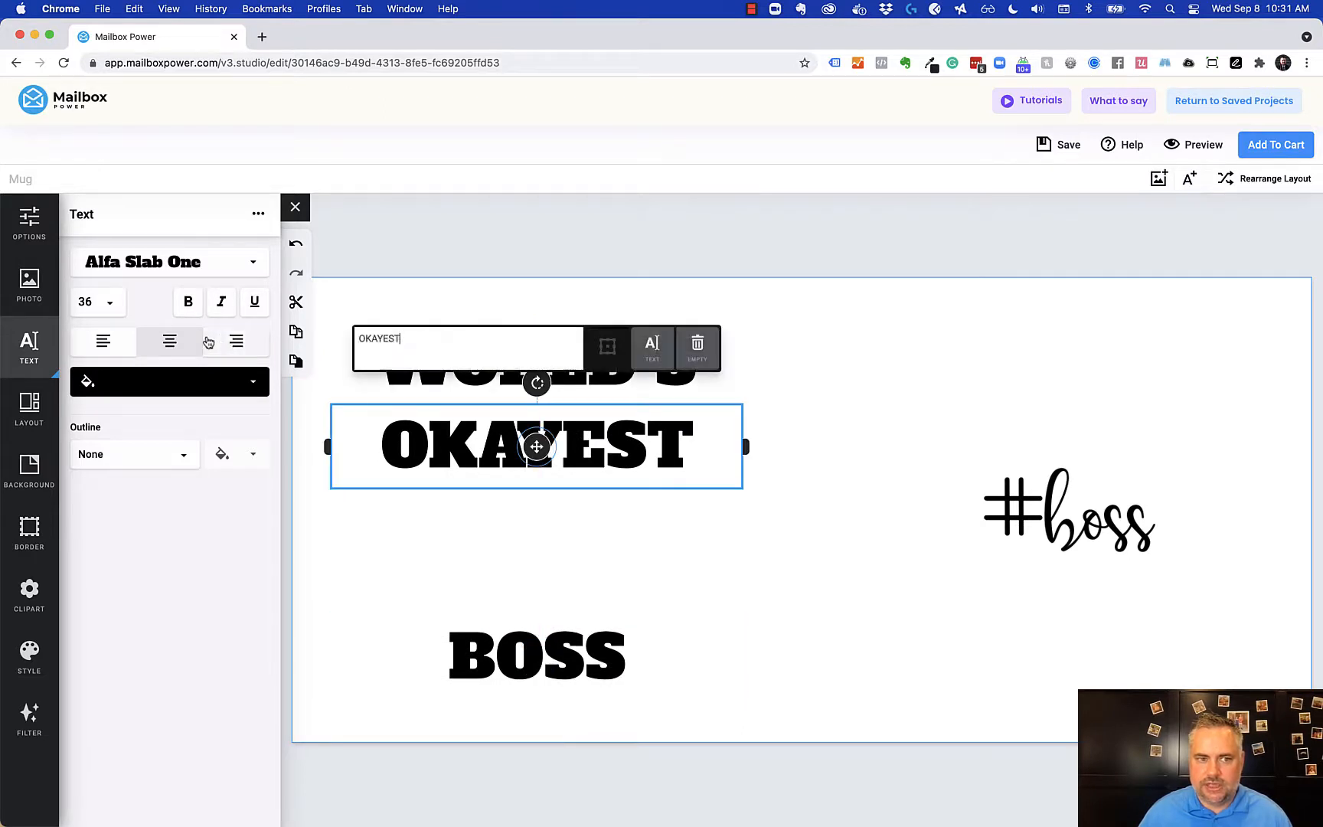
left_click(98, 302)
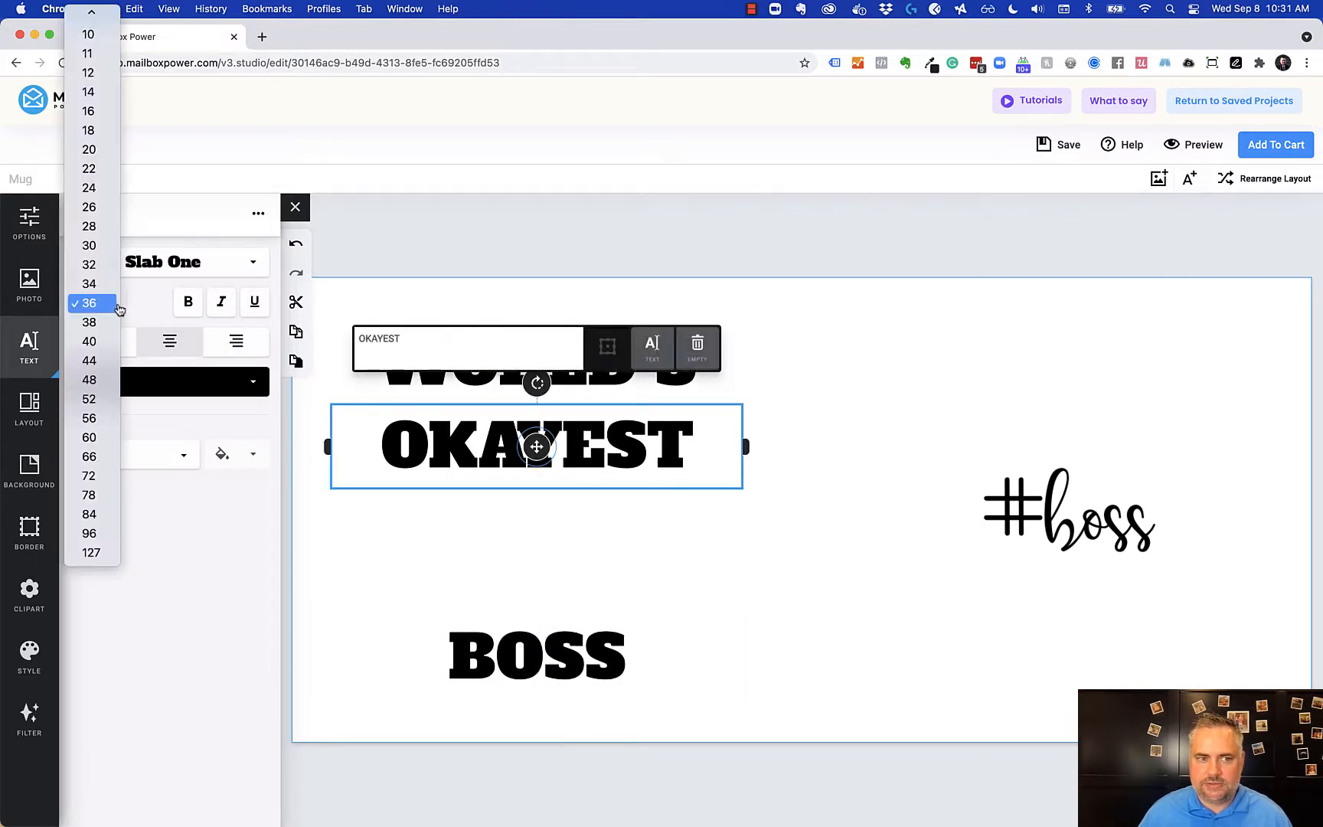
left_click(88, 398)
left_click_drag(748, 526, 792, 522)
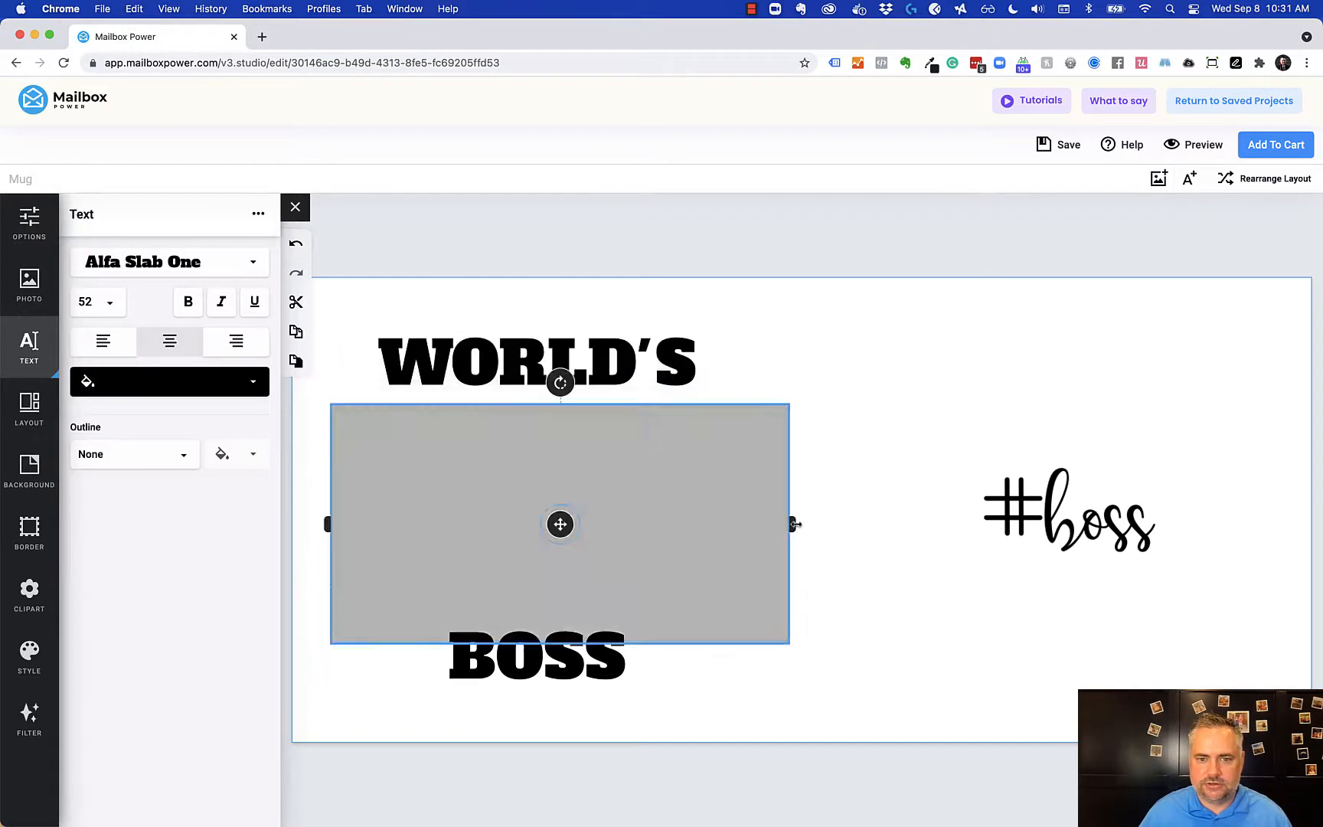
left_click_drag(557, 487, 535, 517)
Check the alignment of the "WORLD'S" box and nudge the "BOSS" box slightly up toward "OKAYEST"
left_click(532, 363)
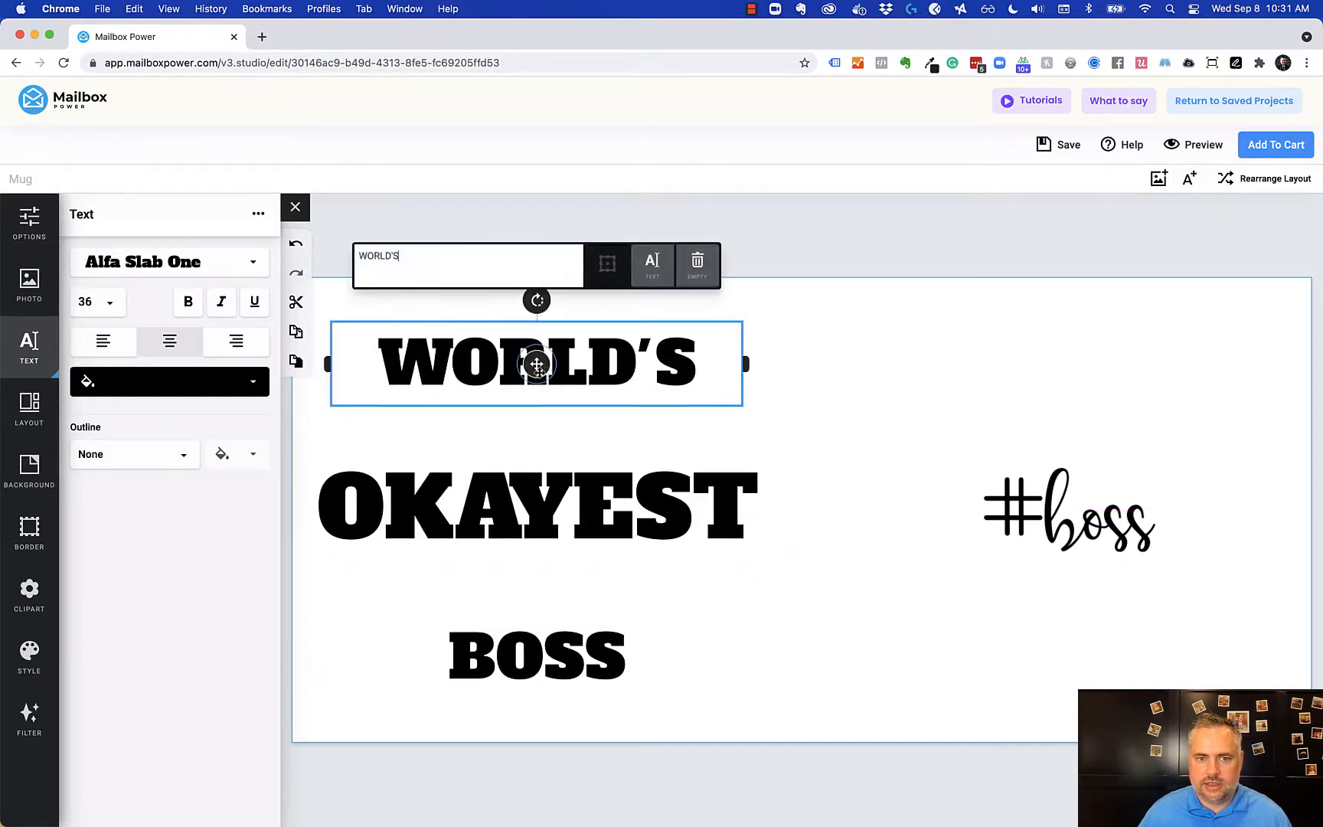
mouse_move(531, 362)
left_mouse_down()
mouse_move(542, 375)
mouse_move(537, 364)
left_mouse_up()
left_click(538, 655)
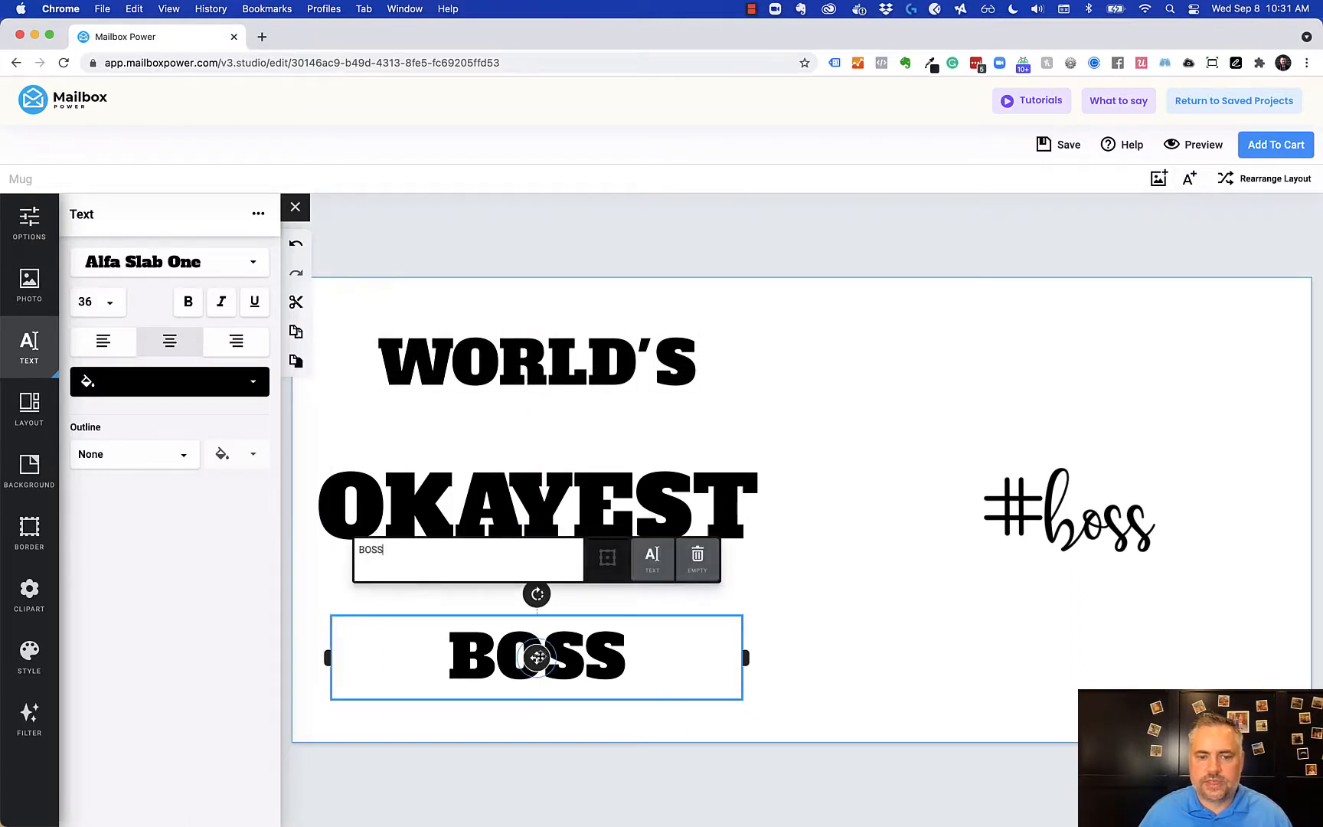
left_click_drag(538, 655, 536, 647)
Change the font of the "BOSS" text to Montserrat Black
left_click(250, 262)
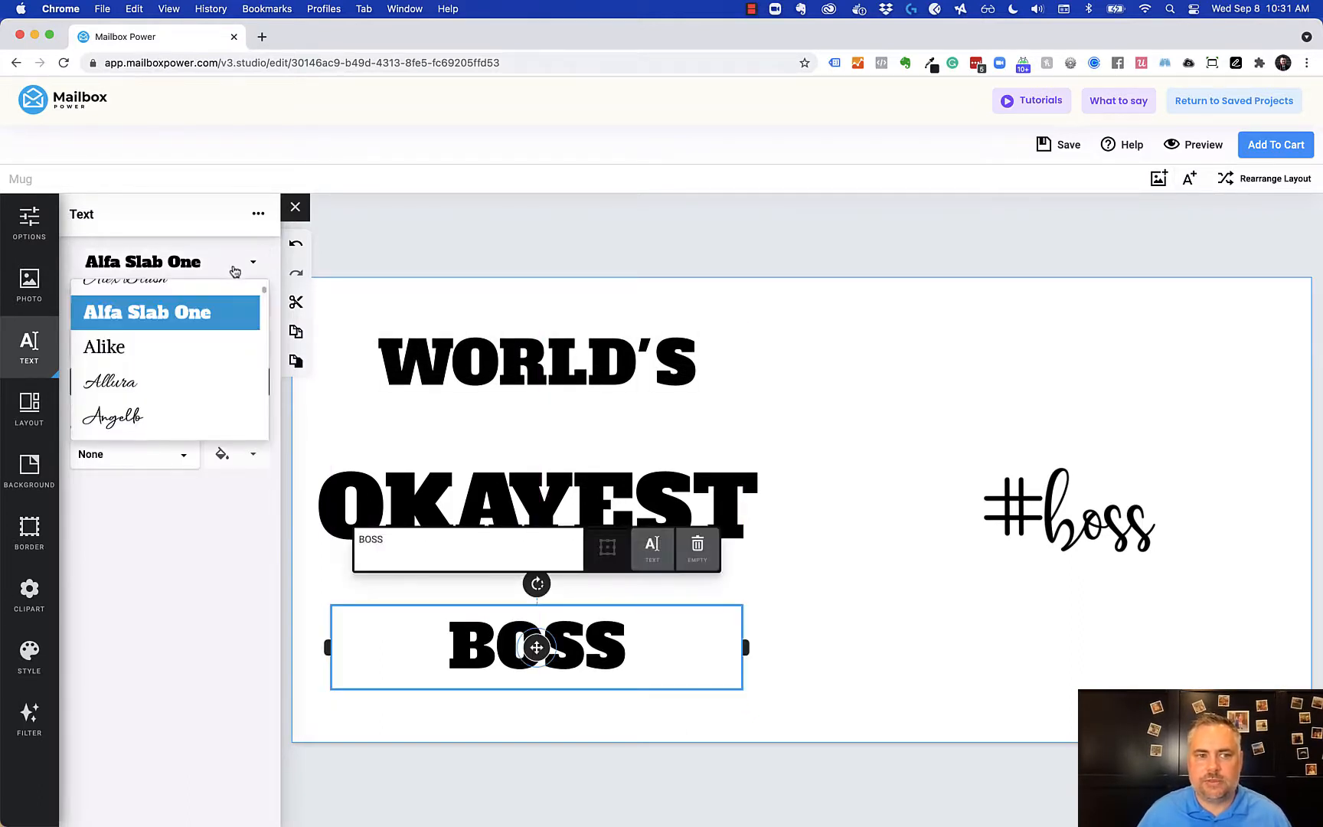
scroll(188, 388, "down", 5)
scroll(191, 388, "down", 10)
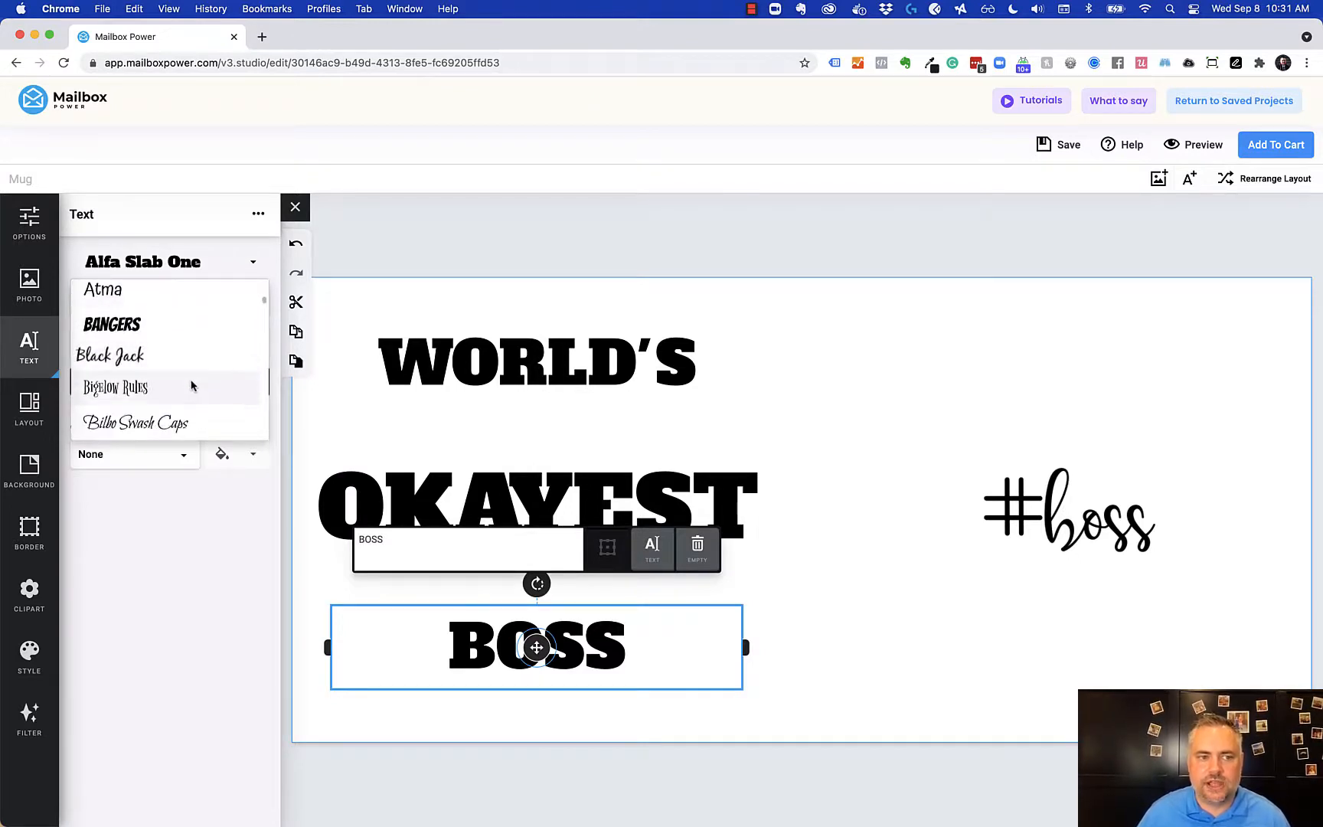
scroll(202, 383, "up", 2)
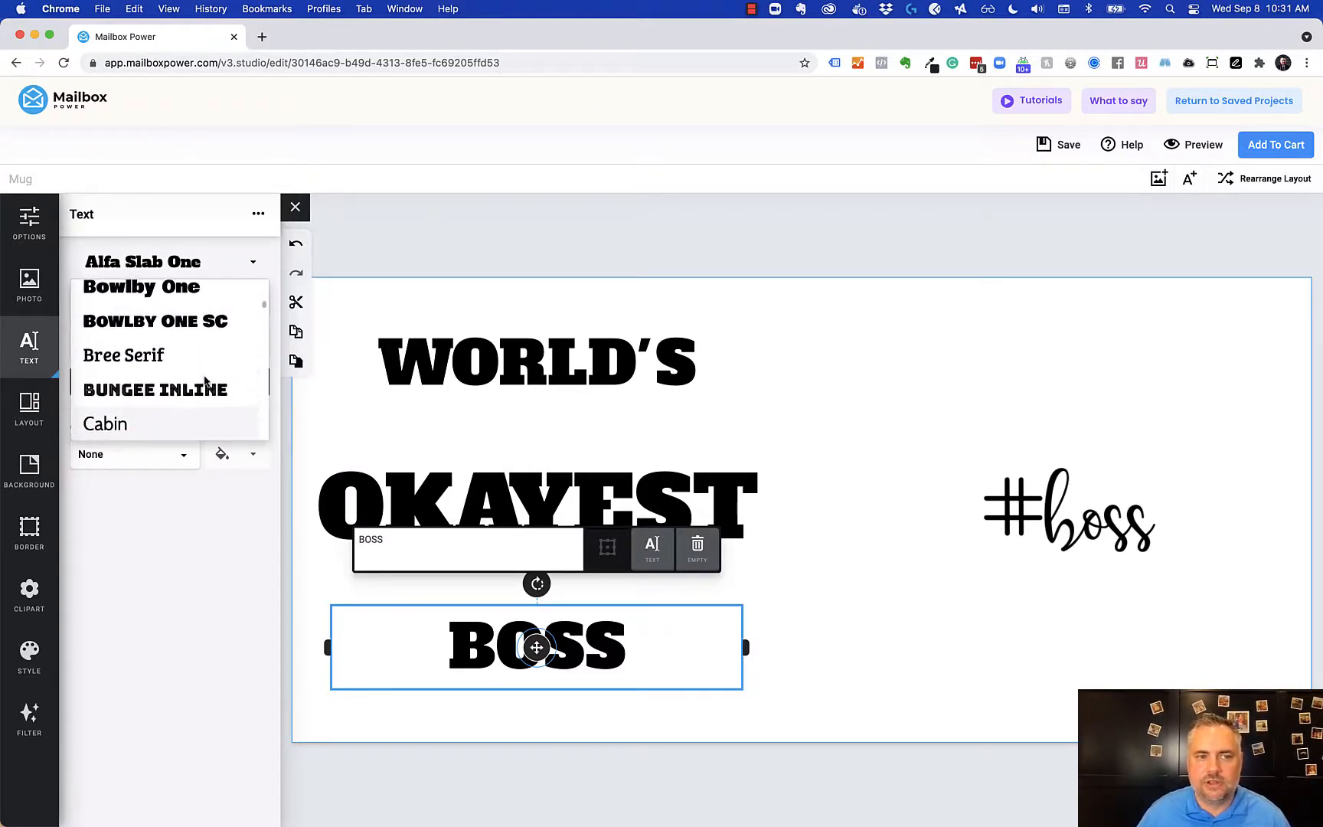
scroll(206, 382, "down", 15)
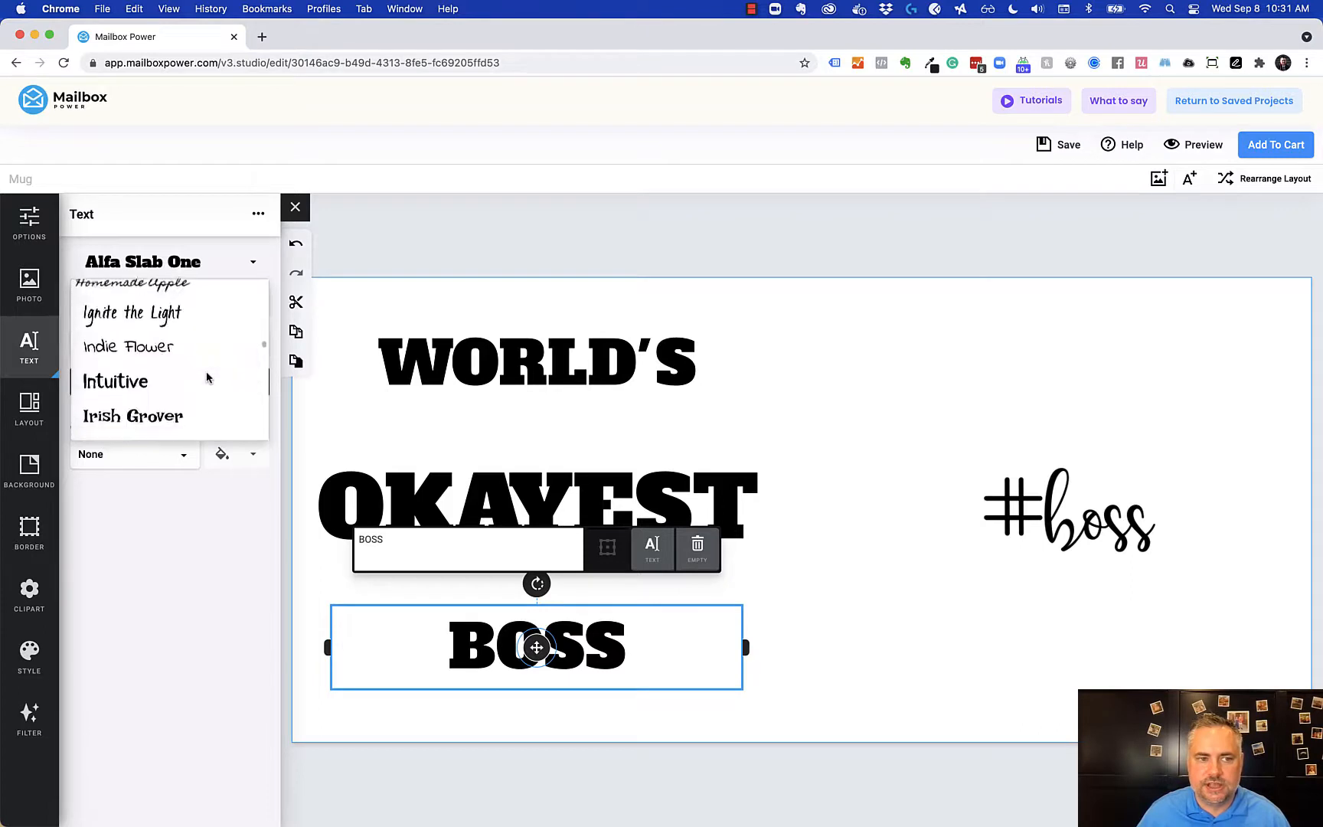
scroll(208, 377, "down", 3)
scroll(207, 378, "up", 3)
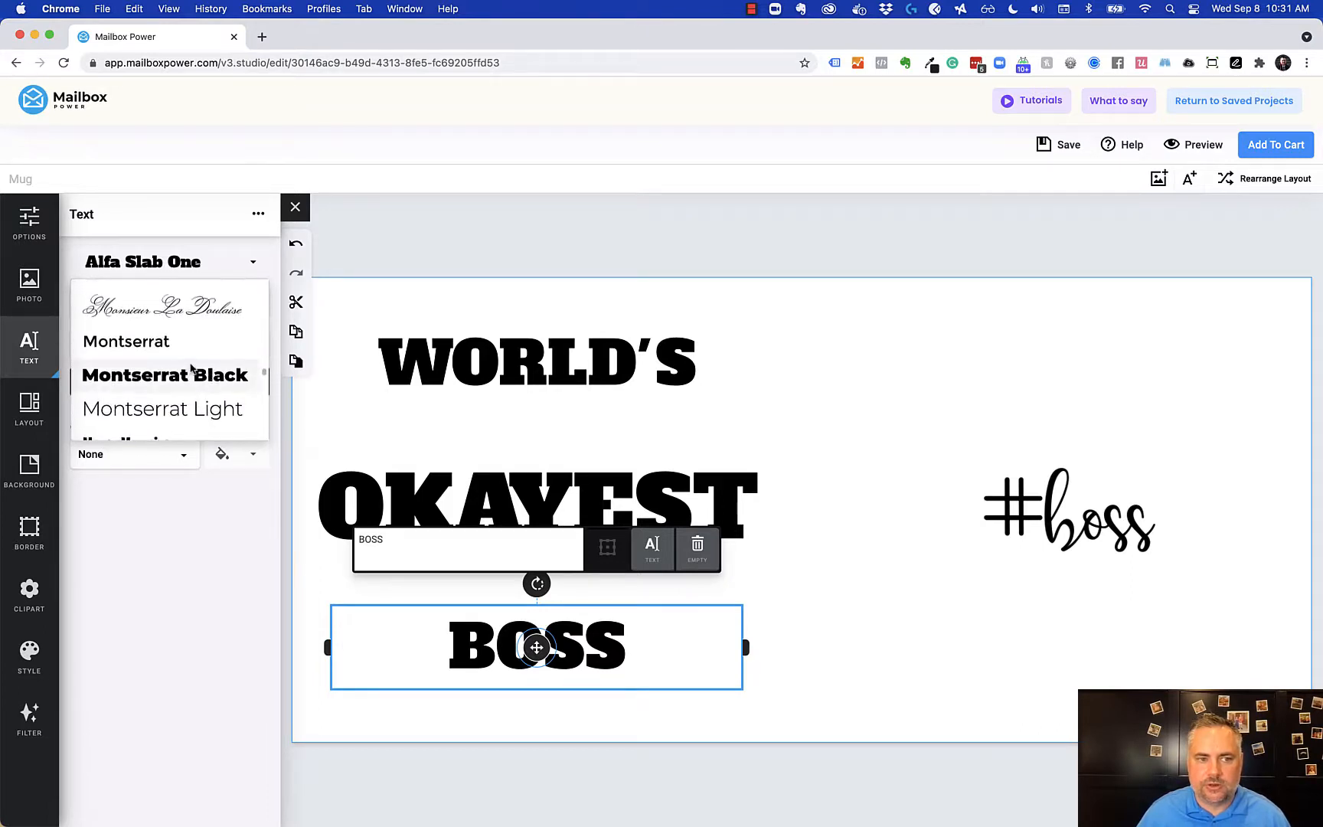
left_click(206, 376)
Change the font of the "WORLD'S" text to Montserrat Black
left_click(531, 362)
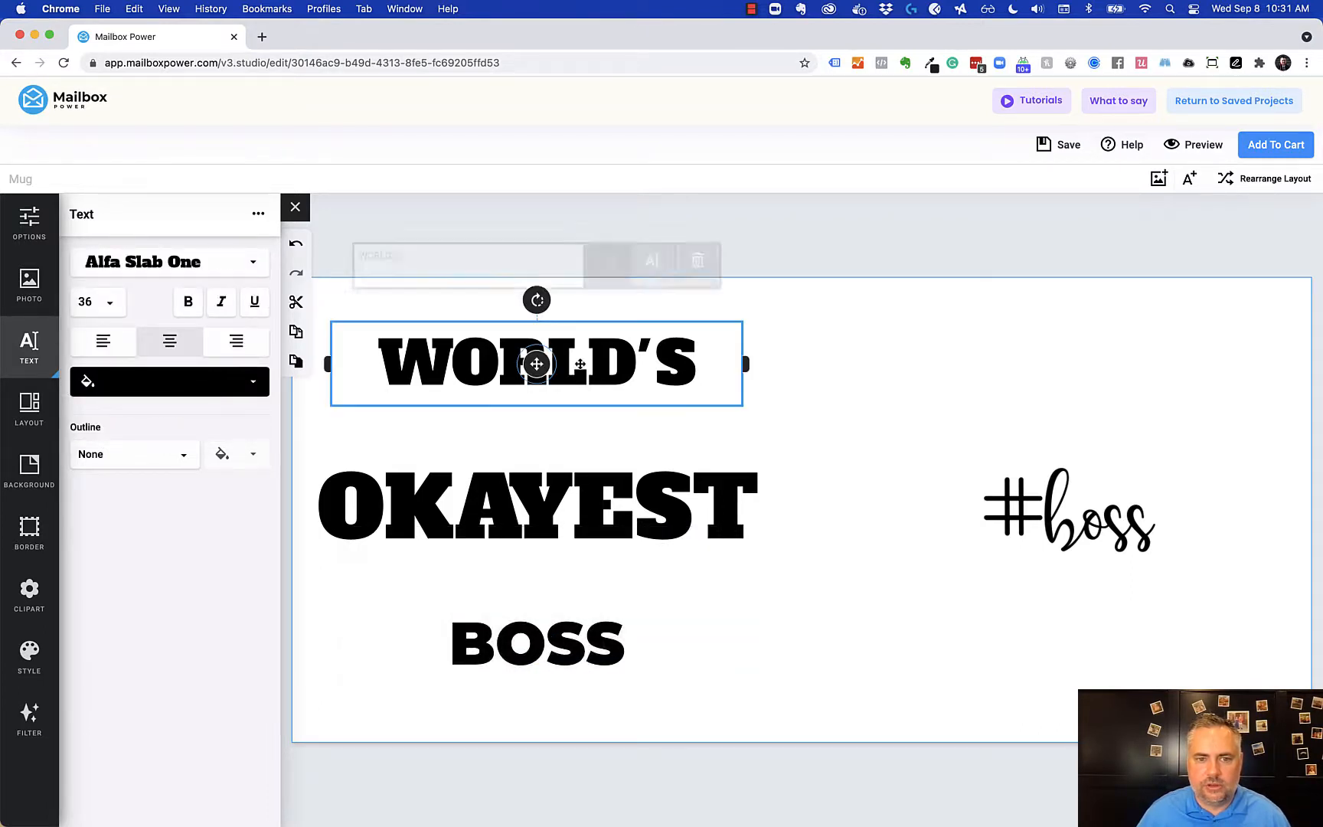
left_click(197, 264)
scroll(193, 383, "down", 5)
scroll(193, 383, "up", 4)
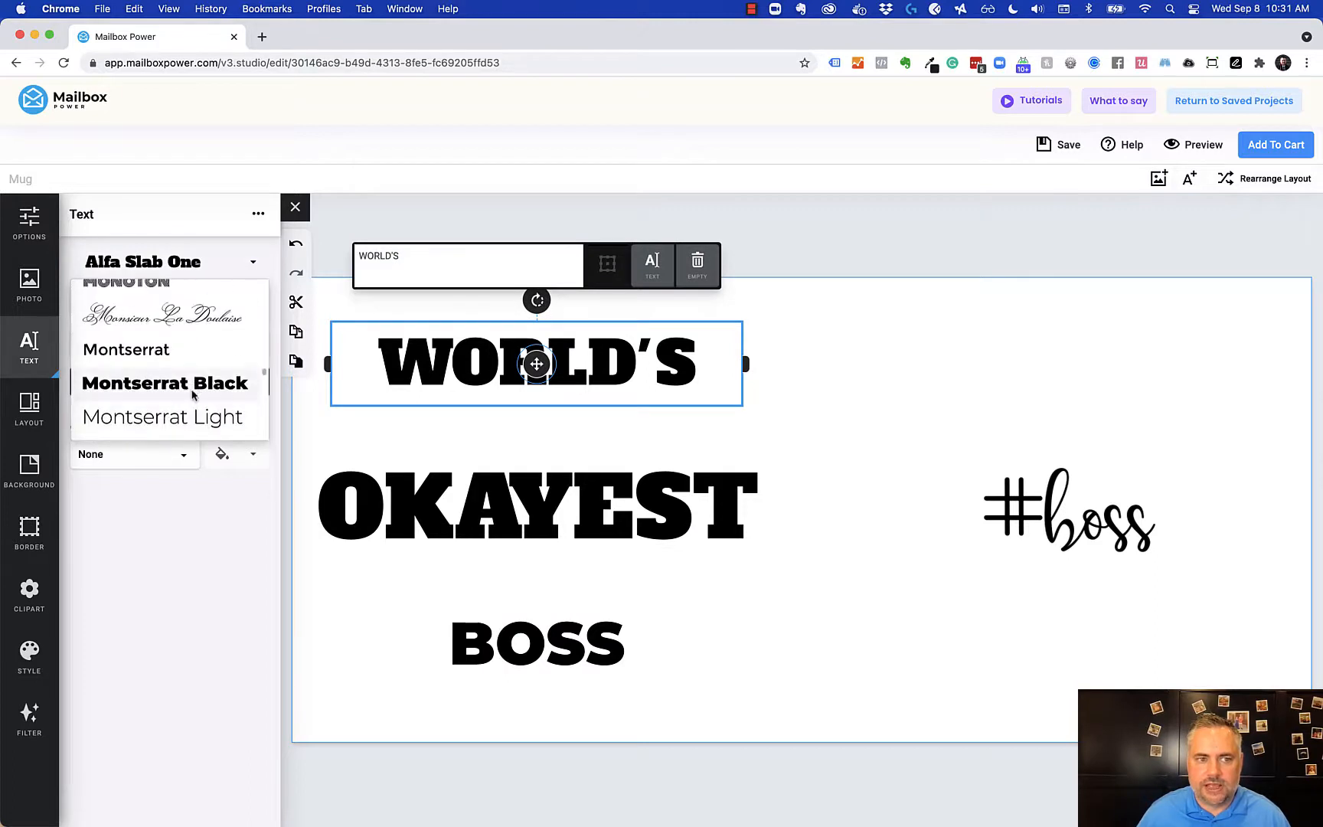
left_click(193, 387)
Change the font of the "OKAYEST" text to Montserrat Black
left_click(556, 498)
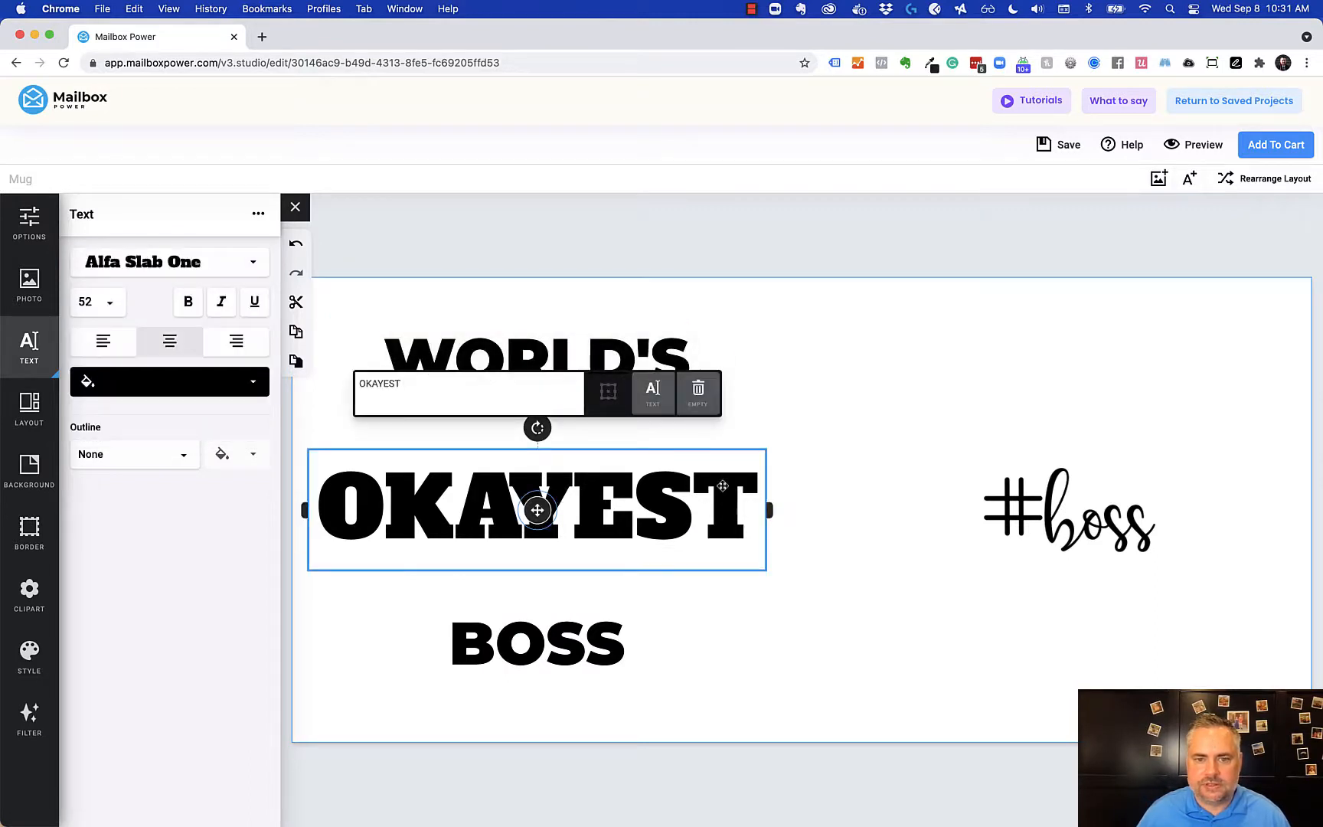
left_click(235, 395)
left_click(237, 390)
left_click(223, 270)
left_click(202, 382)
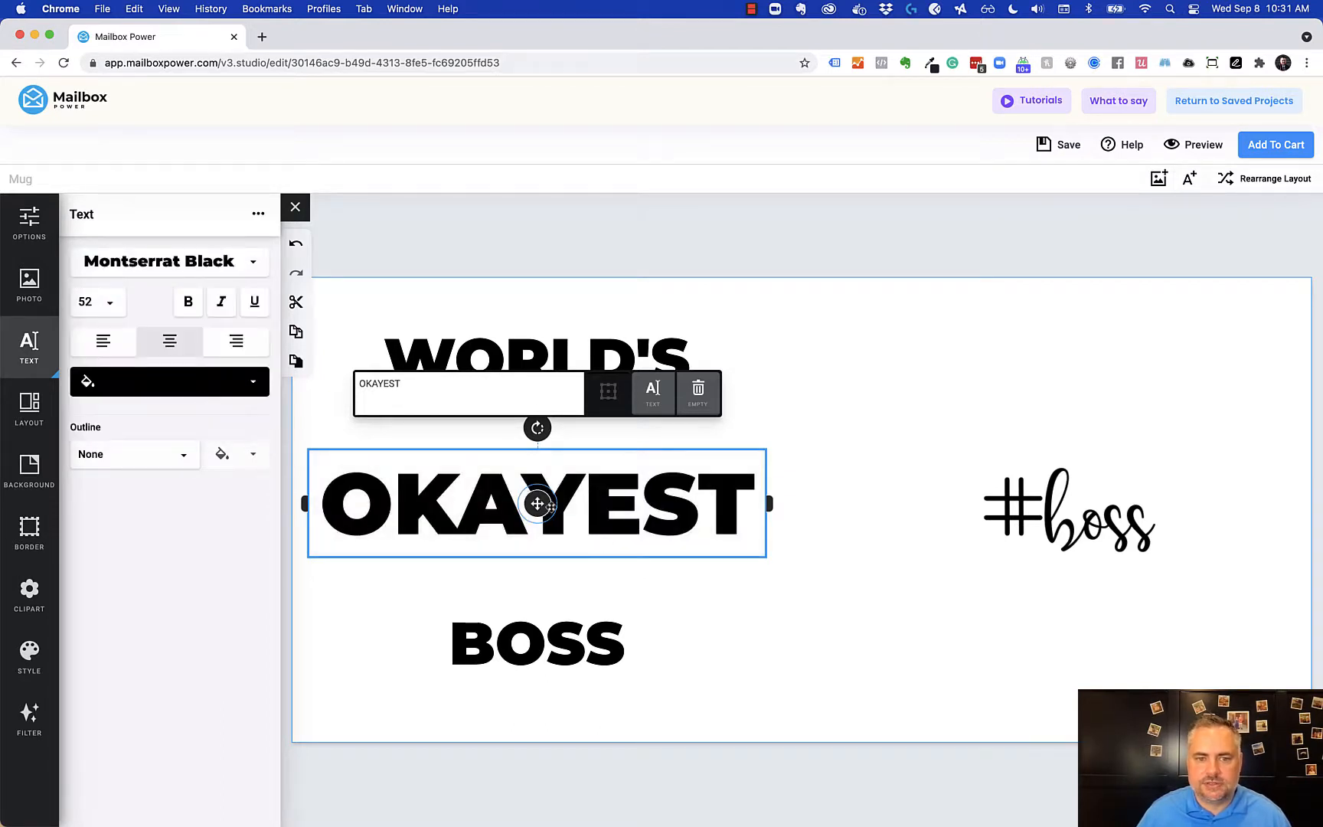
Try the "OKAYEST" text at sizes 60 and 56, and set it back to size 52
left_click(108, 305)
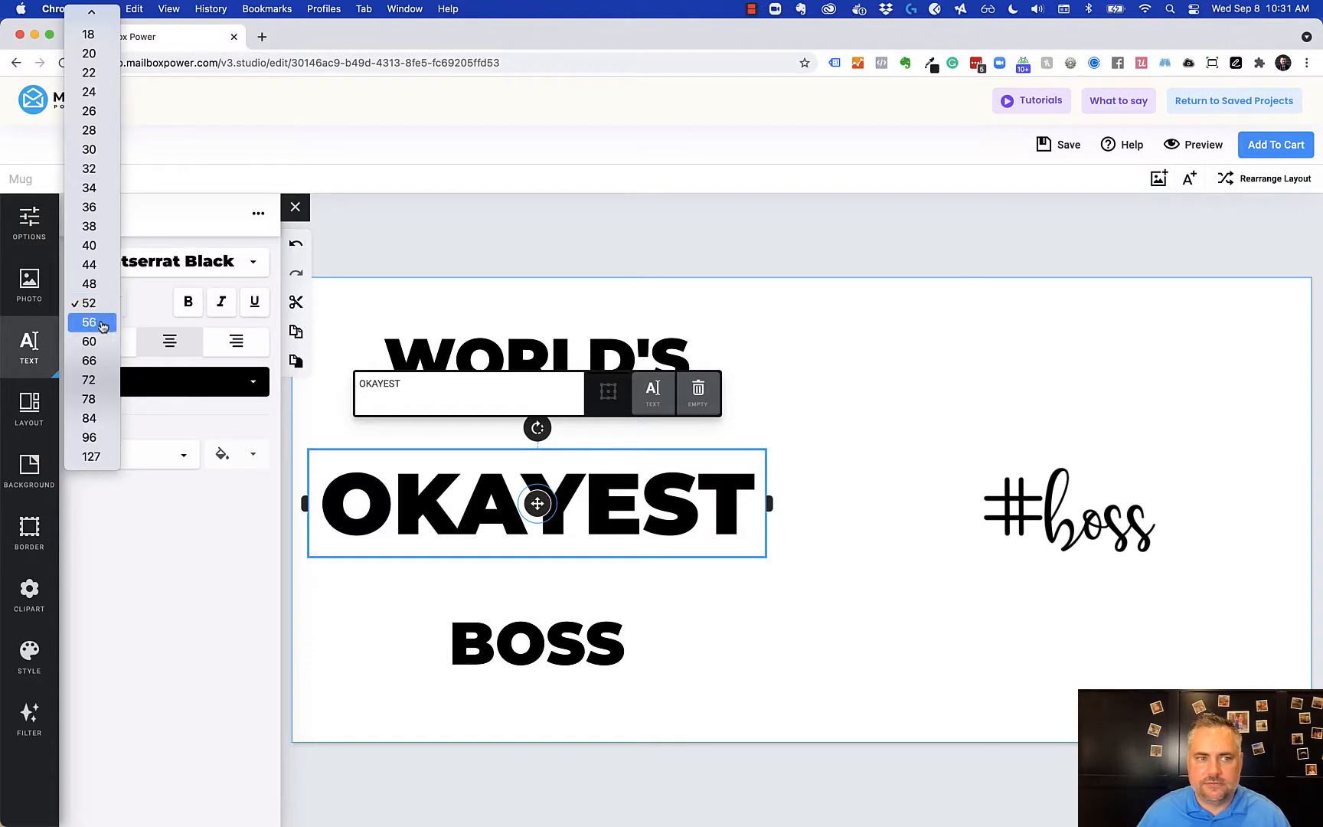
left_click(94, 340)
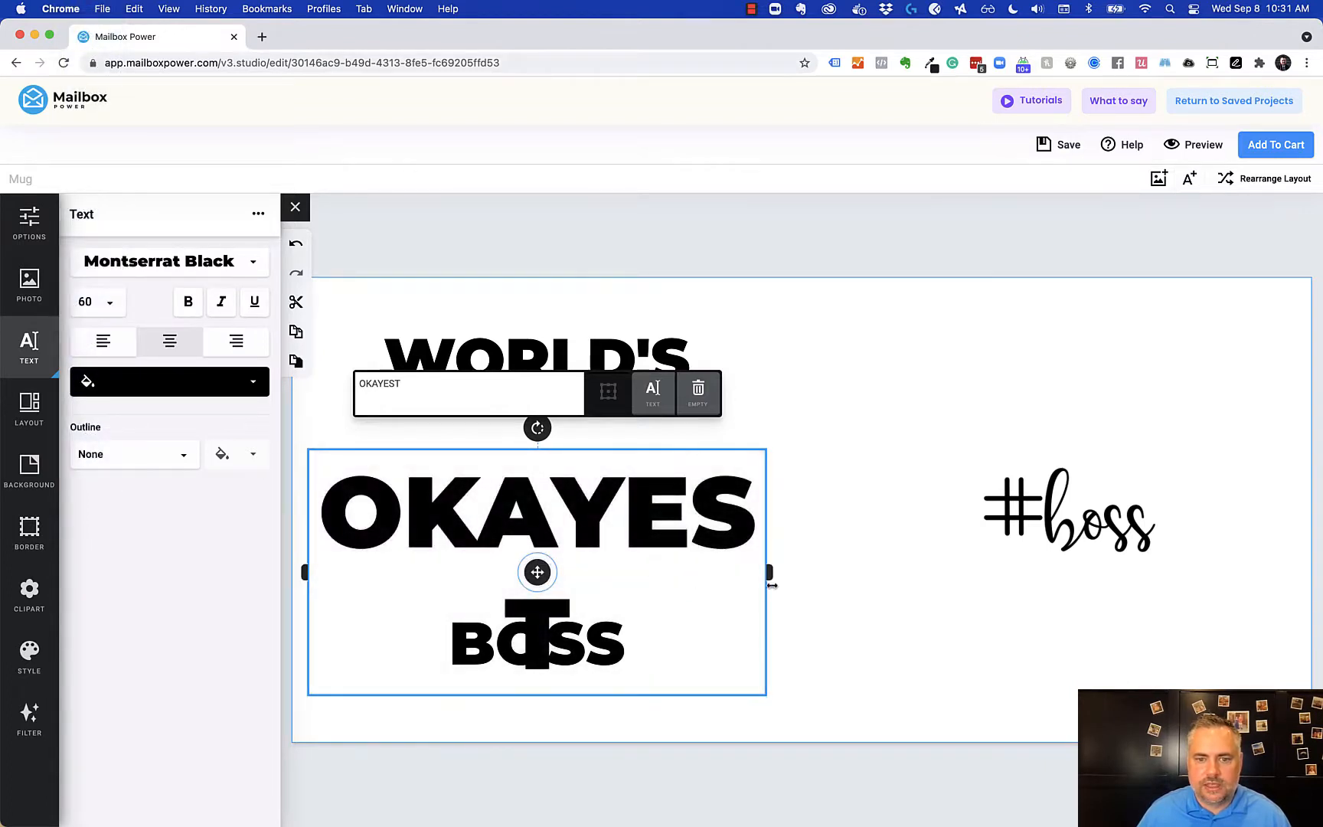
mouse_move(771, 577)
left_mouse_down()
mouse_move(816, 576)
mouse_move(773, 576)
left_mouse_up()
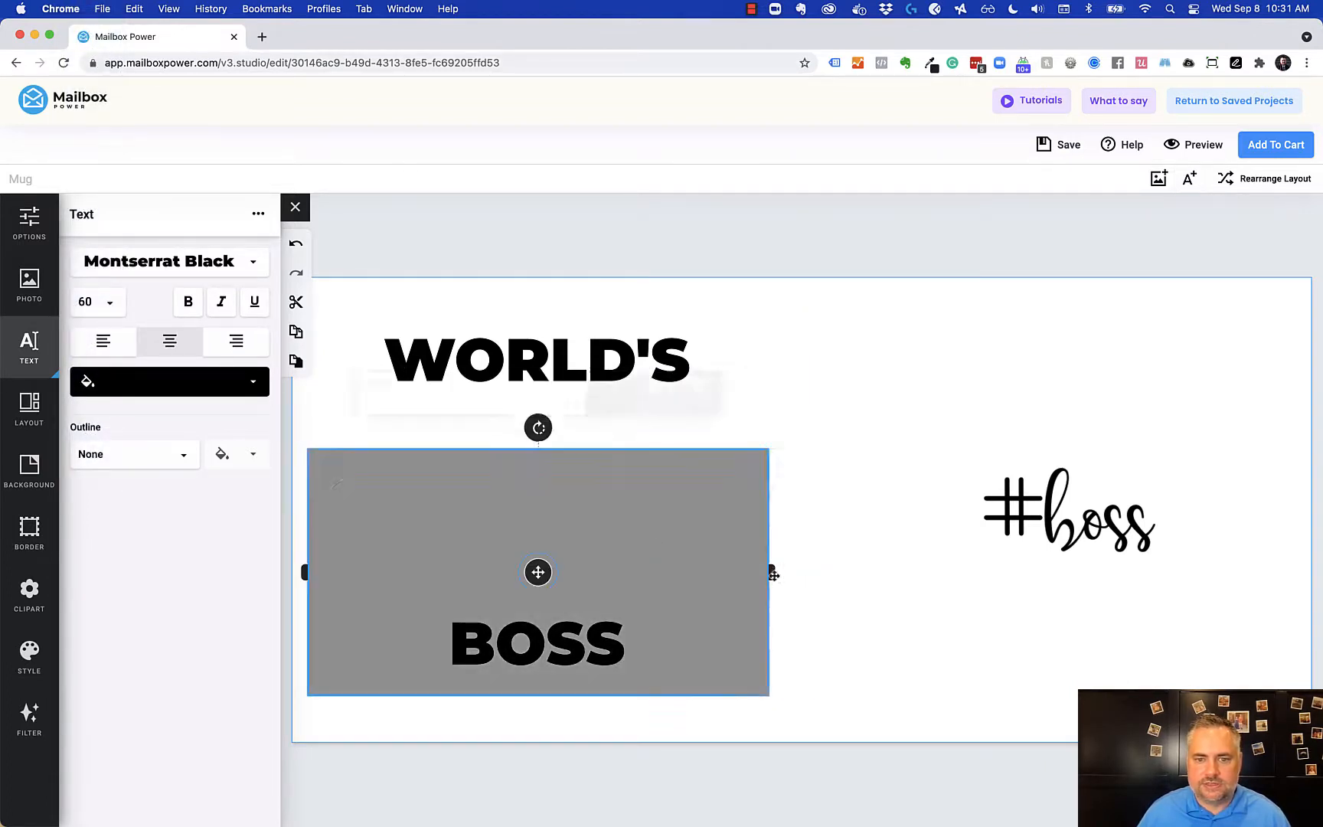
left_click(107, 303)
left_click(90, 275)
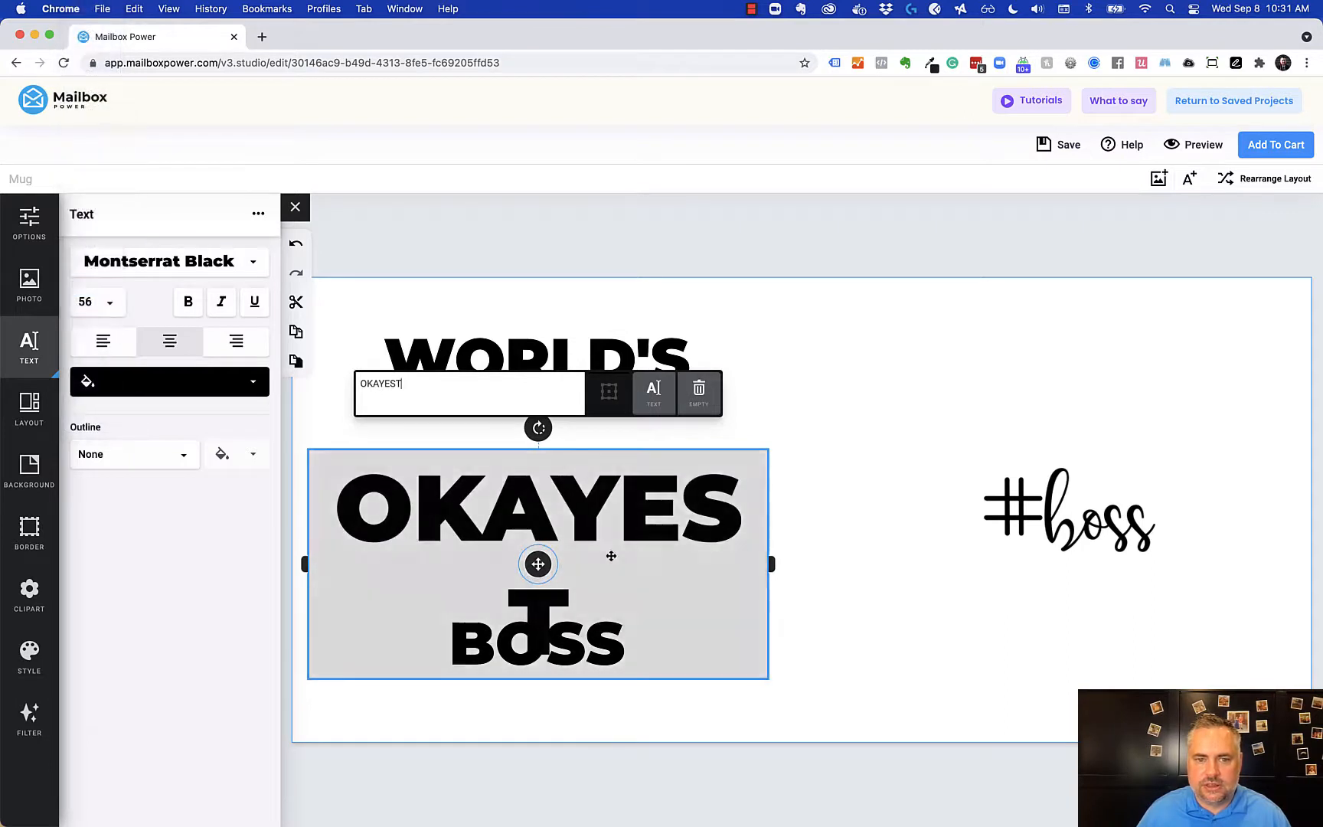
left_click(110, 303)
left_click(90, 280)
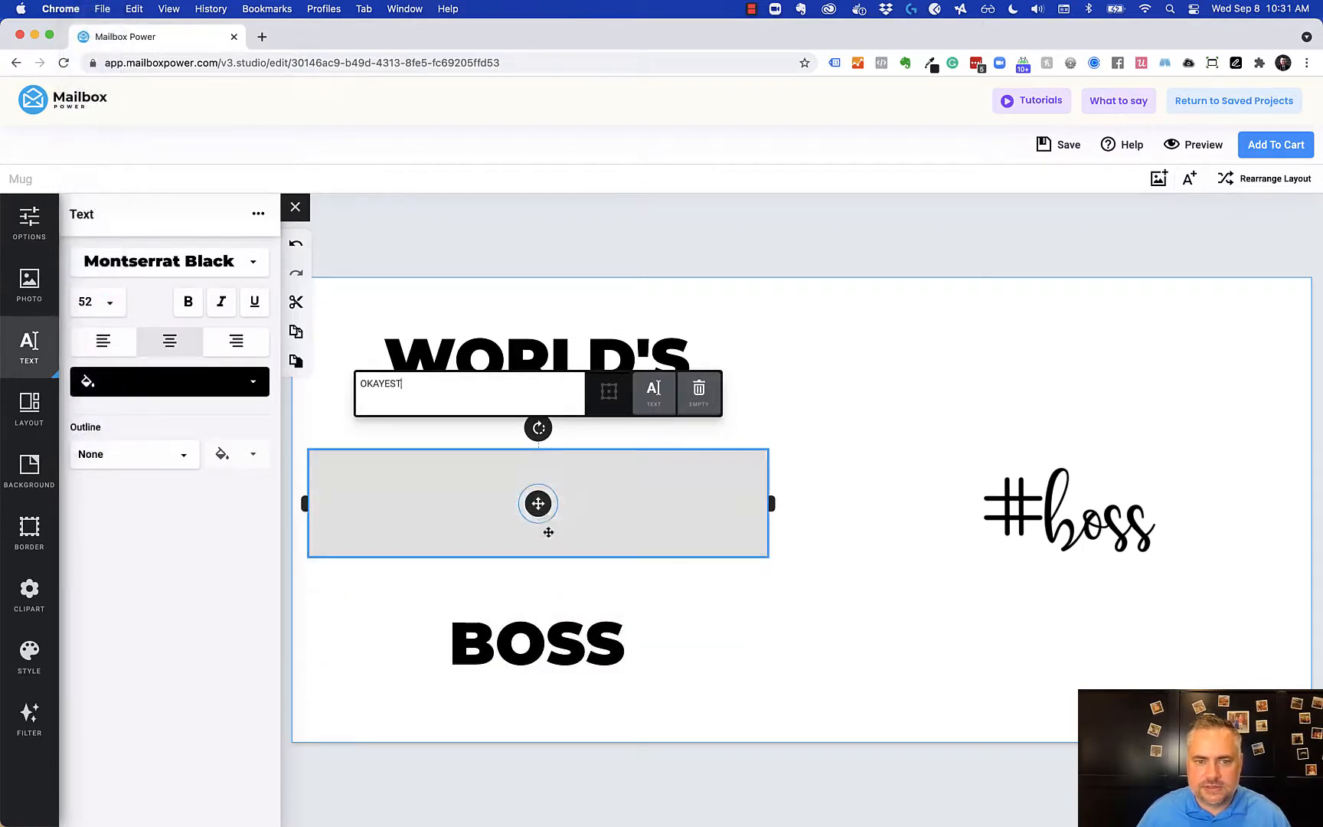
Nudge "OKAYEST" down slightly, and set "WORLD'S" in regular Montserrat and move it down closer to "OKAYEST"
left_click_drag(538, 506, 538, 514)
left_click(459, 355)
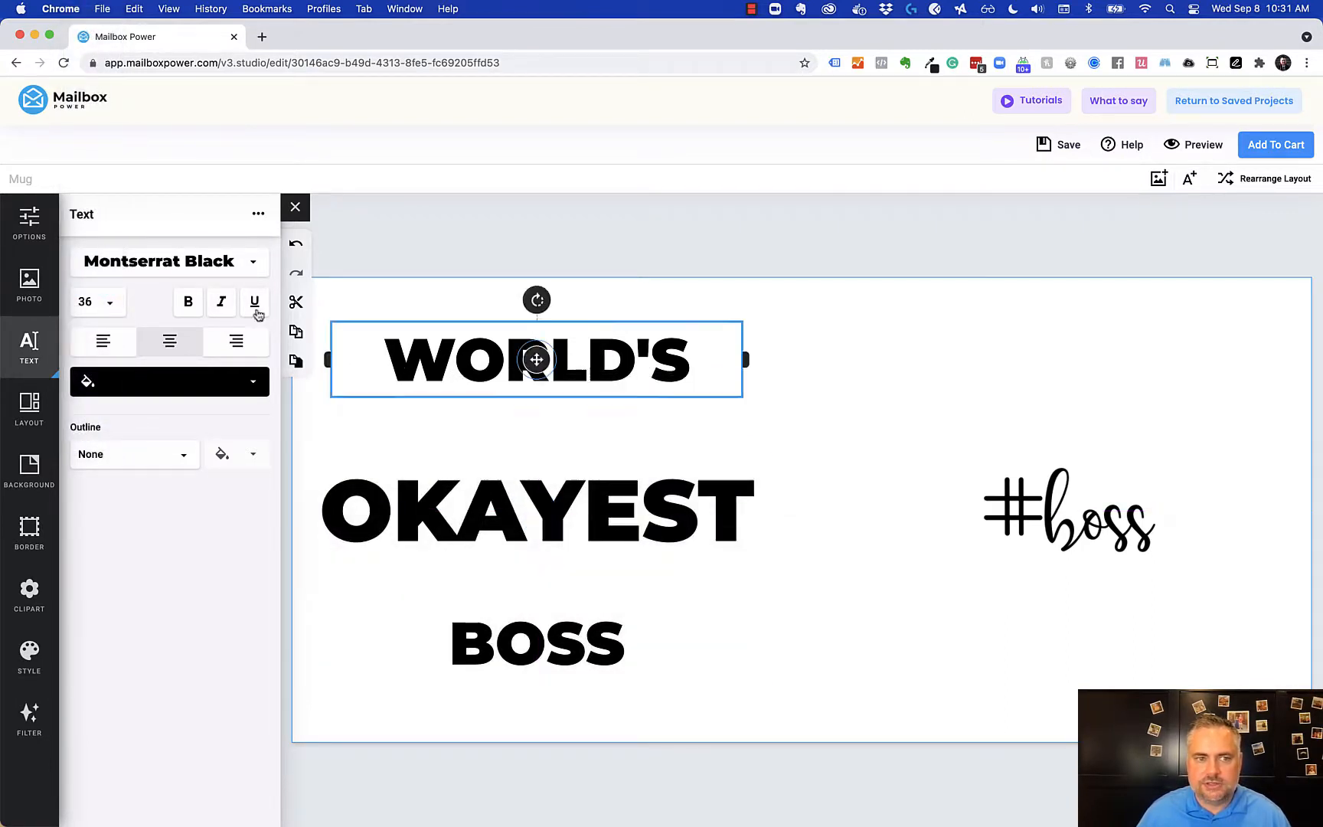
left_click(253, 261)
scroll(207, 392, "down", 1)
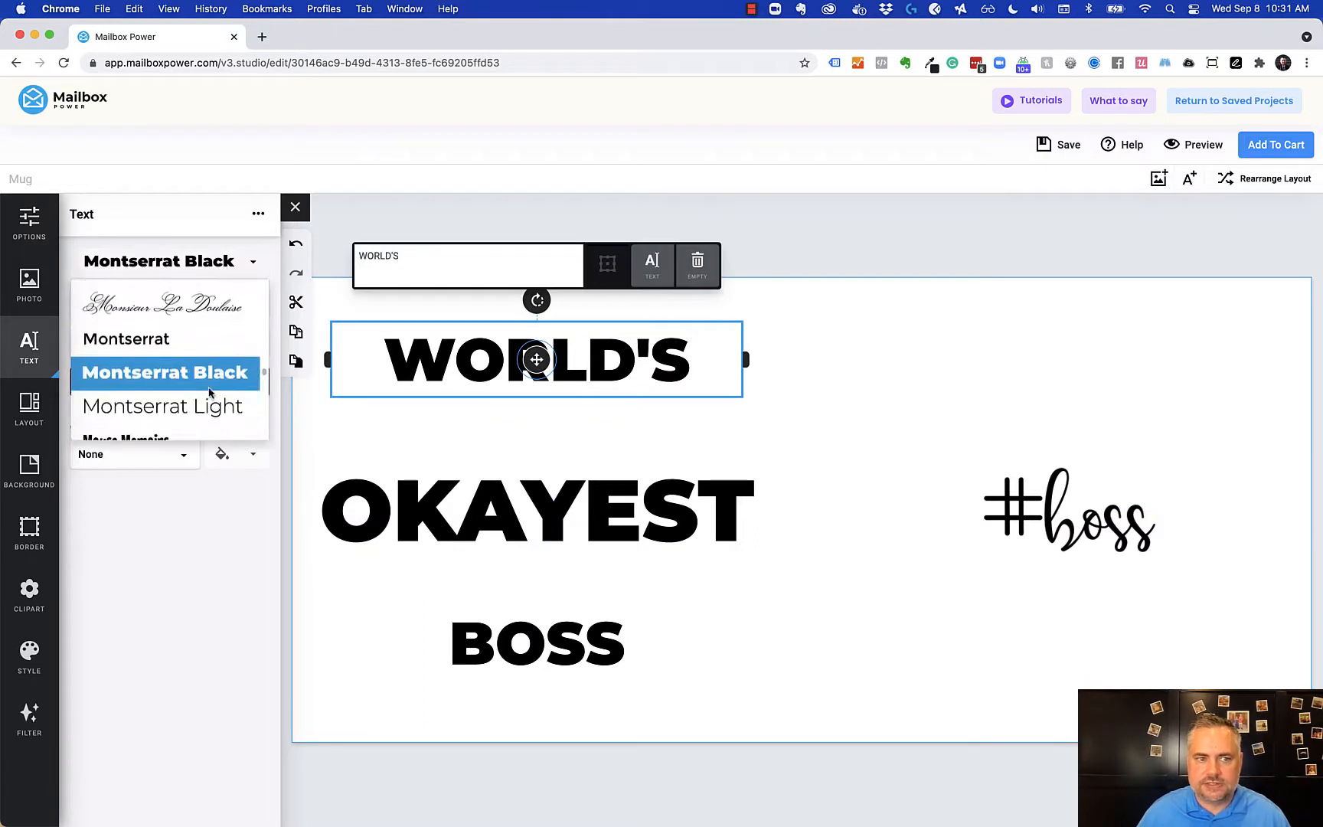
left_click(162, 330)
left_click_drag(536, 360, 536, 405)
Set the "BOSS" text in regular Montserrat and move it up closer to "OKAYEST"
left_click(536, 641)
left_click(232, 268)
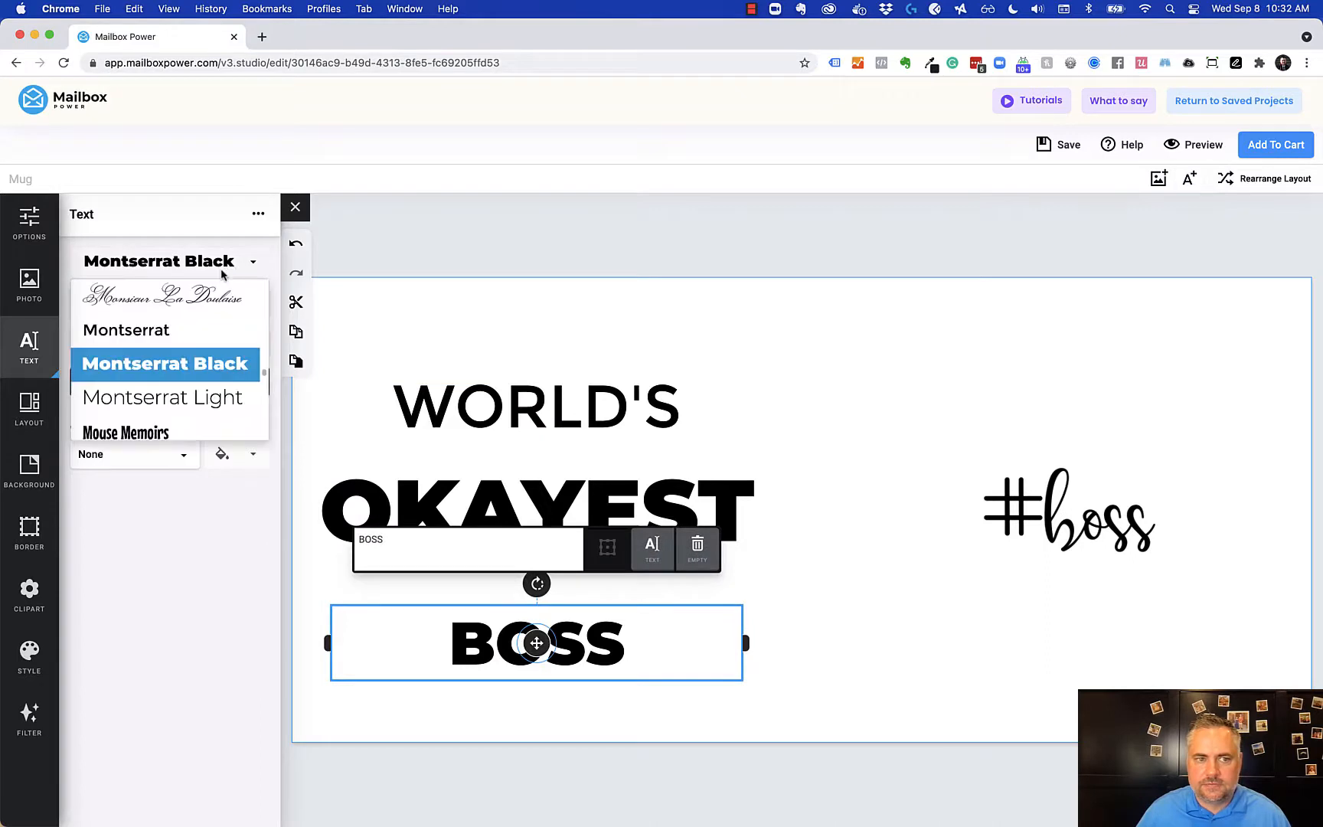
left_click(164, 330)
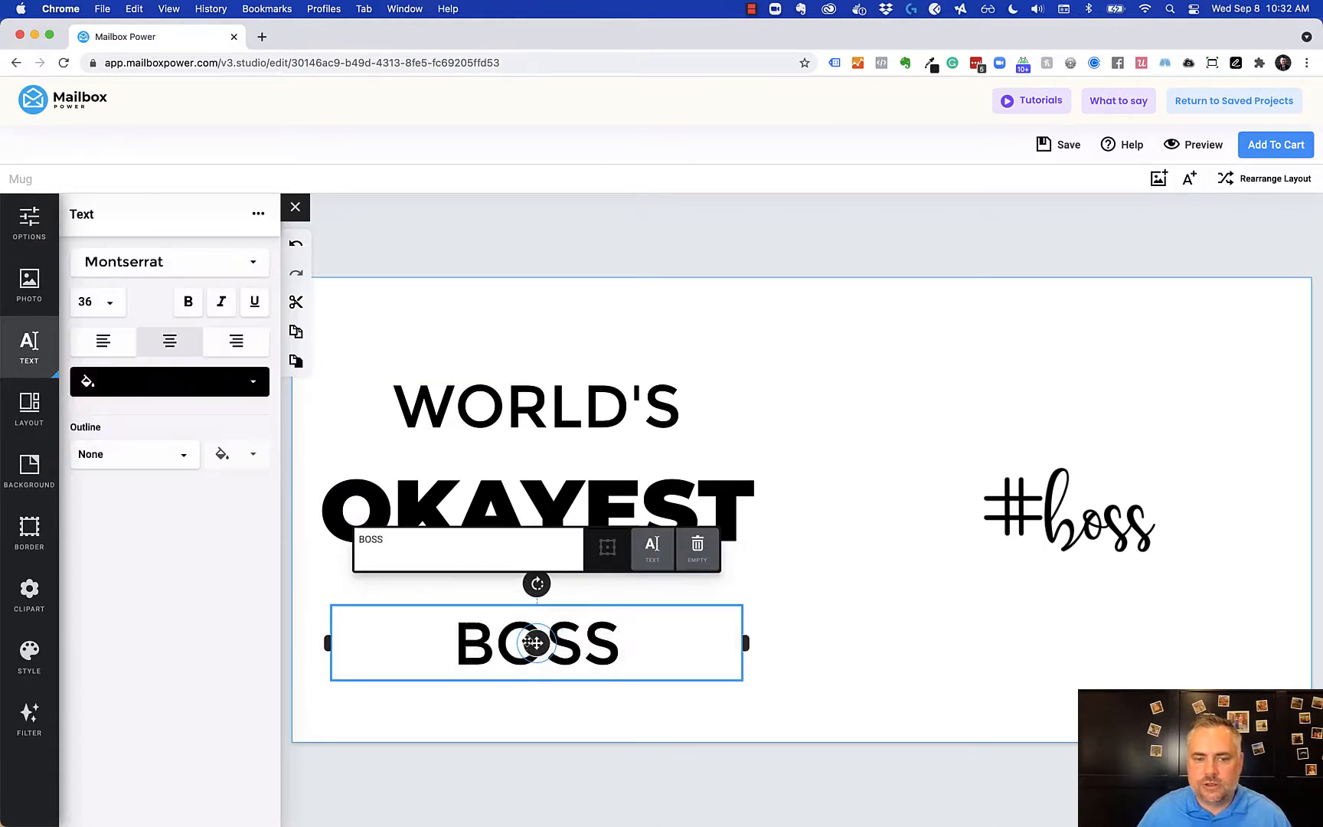
left_click_drag(536, 643, 534, 614)
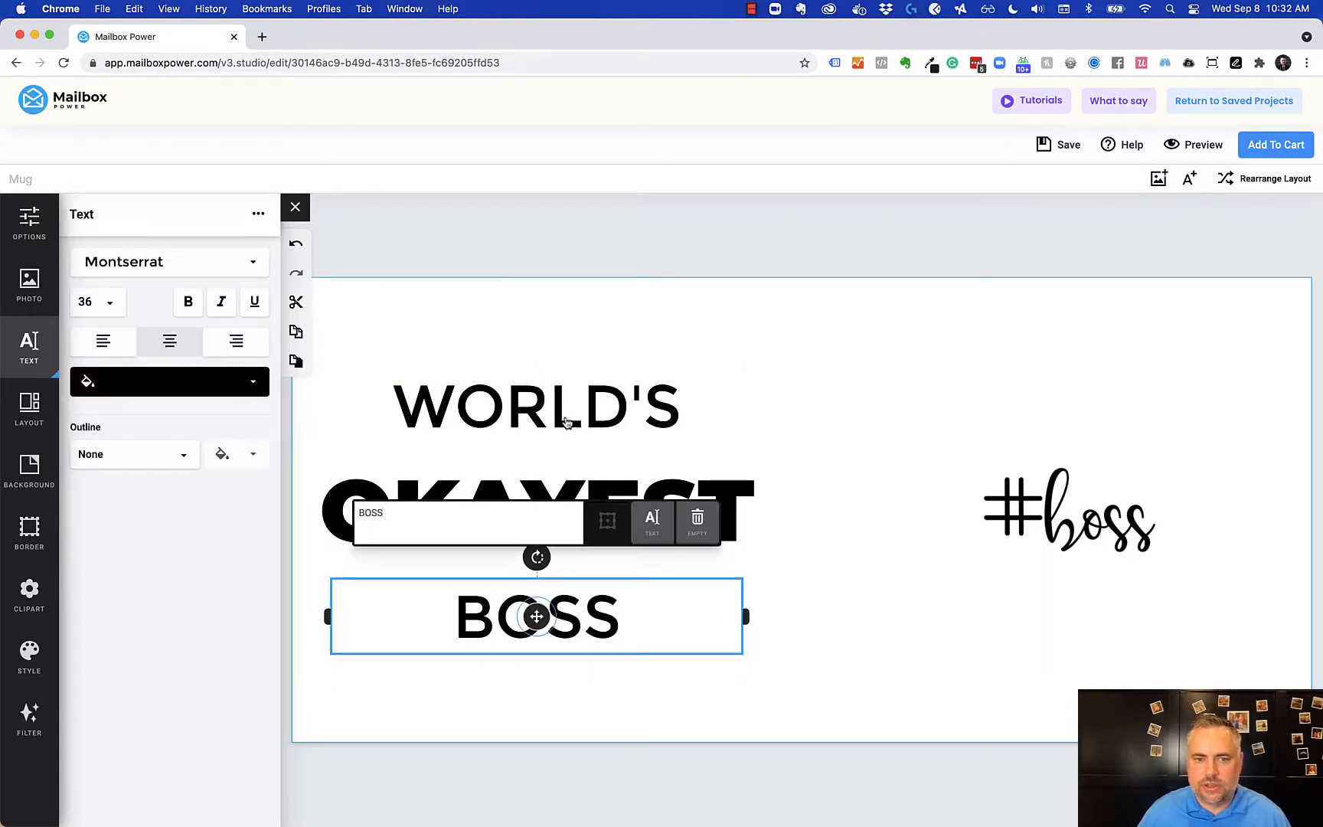
Tighten the stacked text by moving "WORLD'S" slightly down and "BOSS" slightly up against "OKAYEST", and deselect the text
left_click(534, 404)
left_click_drag(534, 404, 534, 417)
left_click(553, 608)
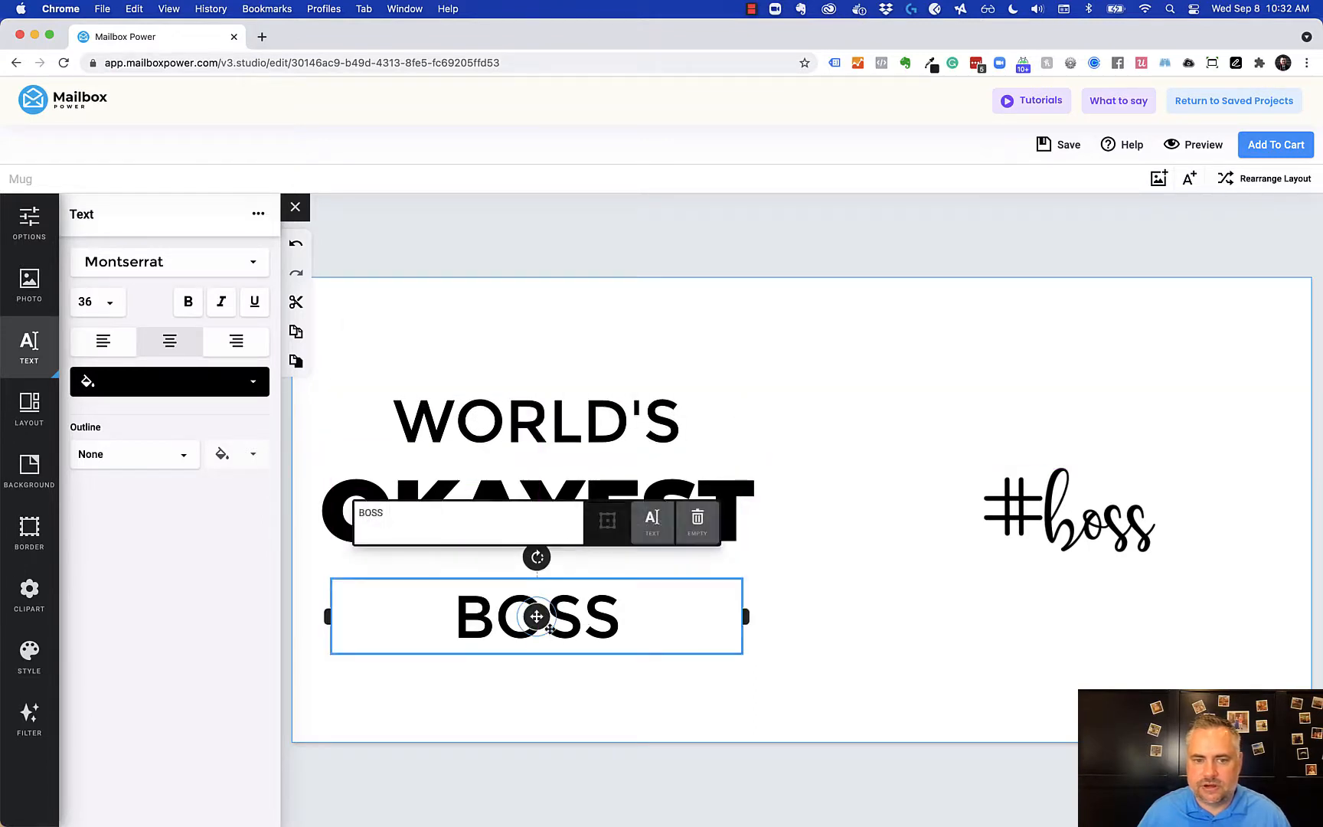
left_click_drag(545, 623, 536, 603)
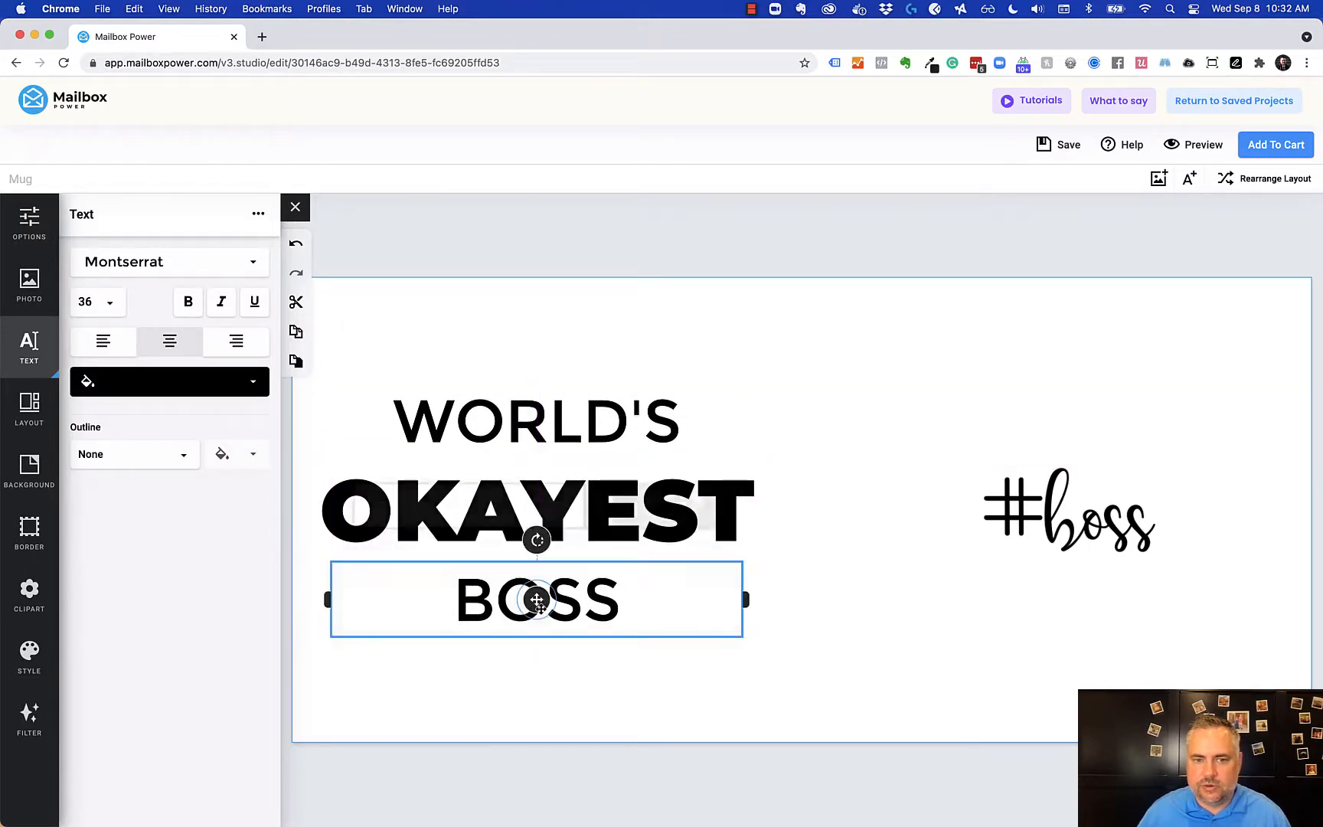
left_click(931, 659)
Shift the #boss image slightly further right on the mug design and deselect it
left_click(1070, 523)
left_click_drag(1070, 523, 1106, 509)
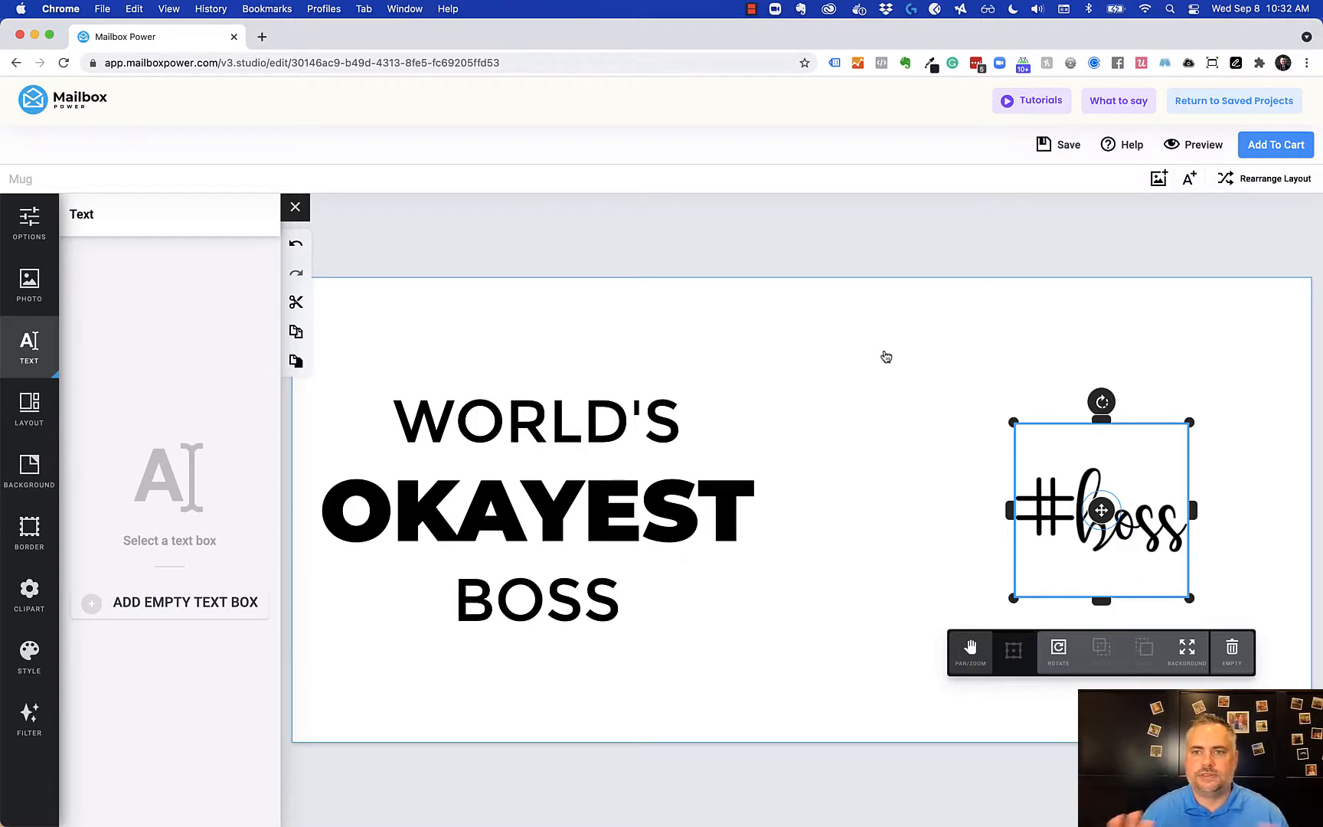
left_click(1030, 237)
Preview both sides of the finished mug and return to editing the design
left_click(1193, 152)
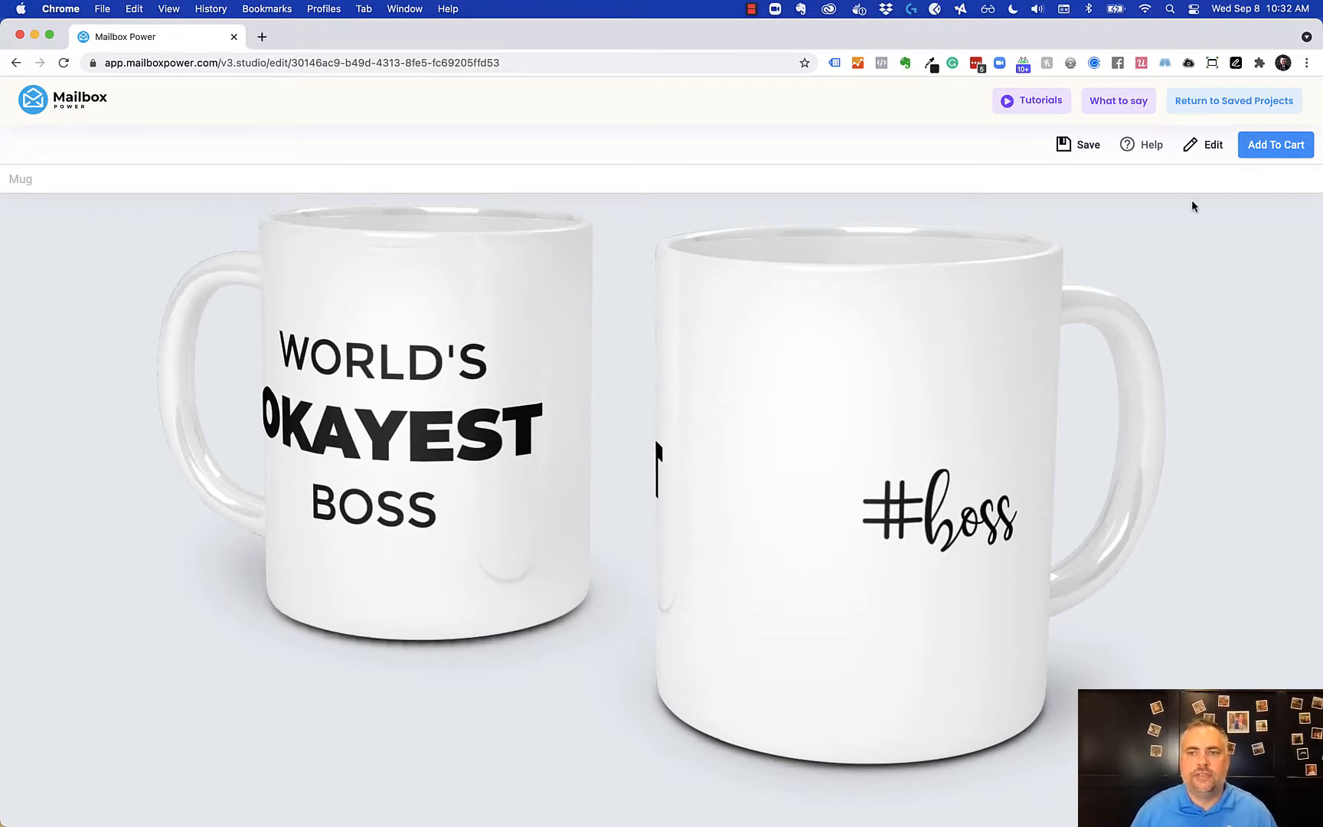
left_click(1205, 144)
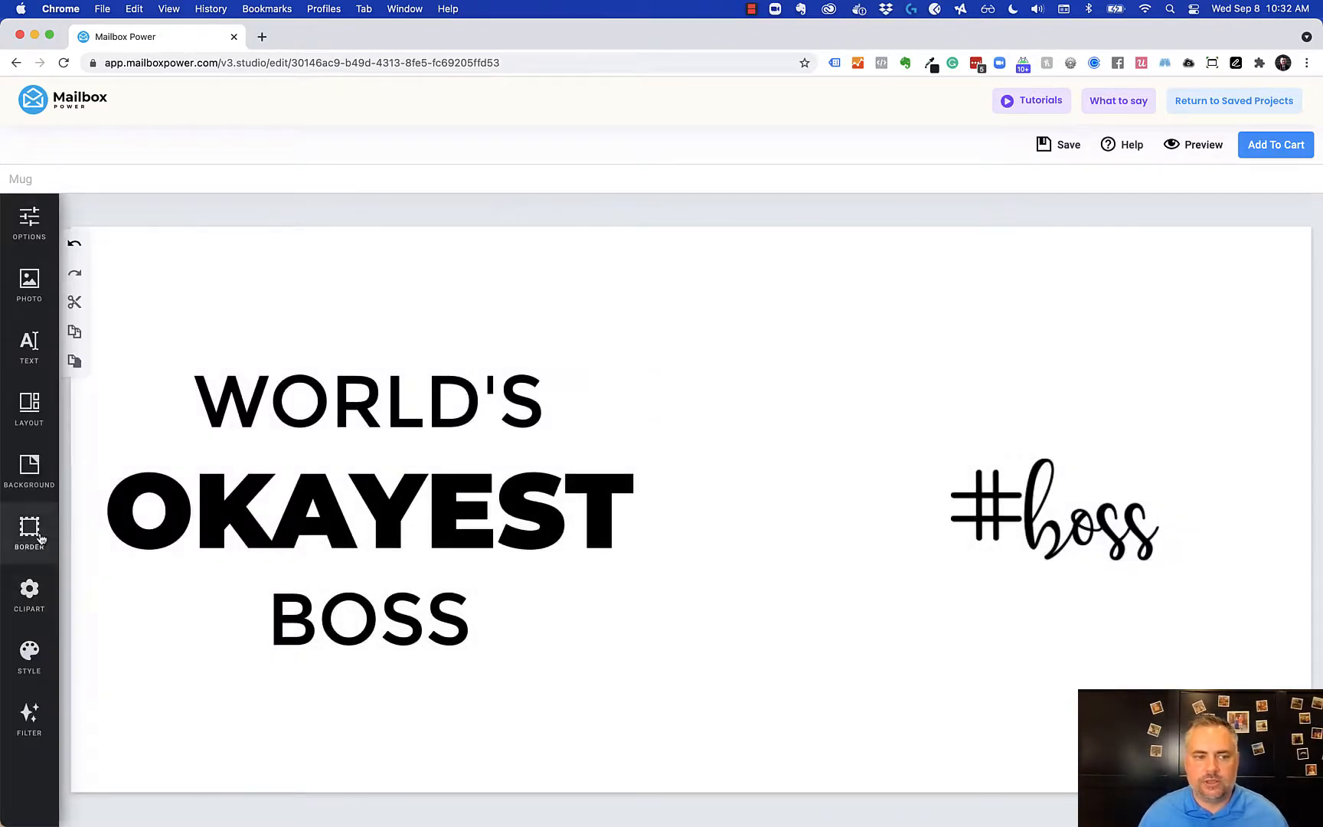
Browse the Holidays backgrounds, and apply the light blue dotted pattern from Polka Dots and Lines to the whole mug design
left_click(32, 471)
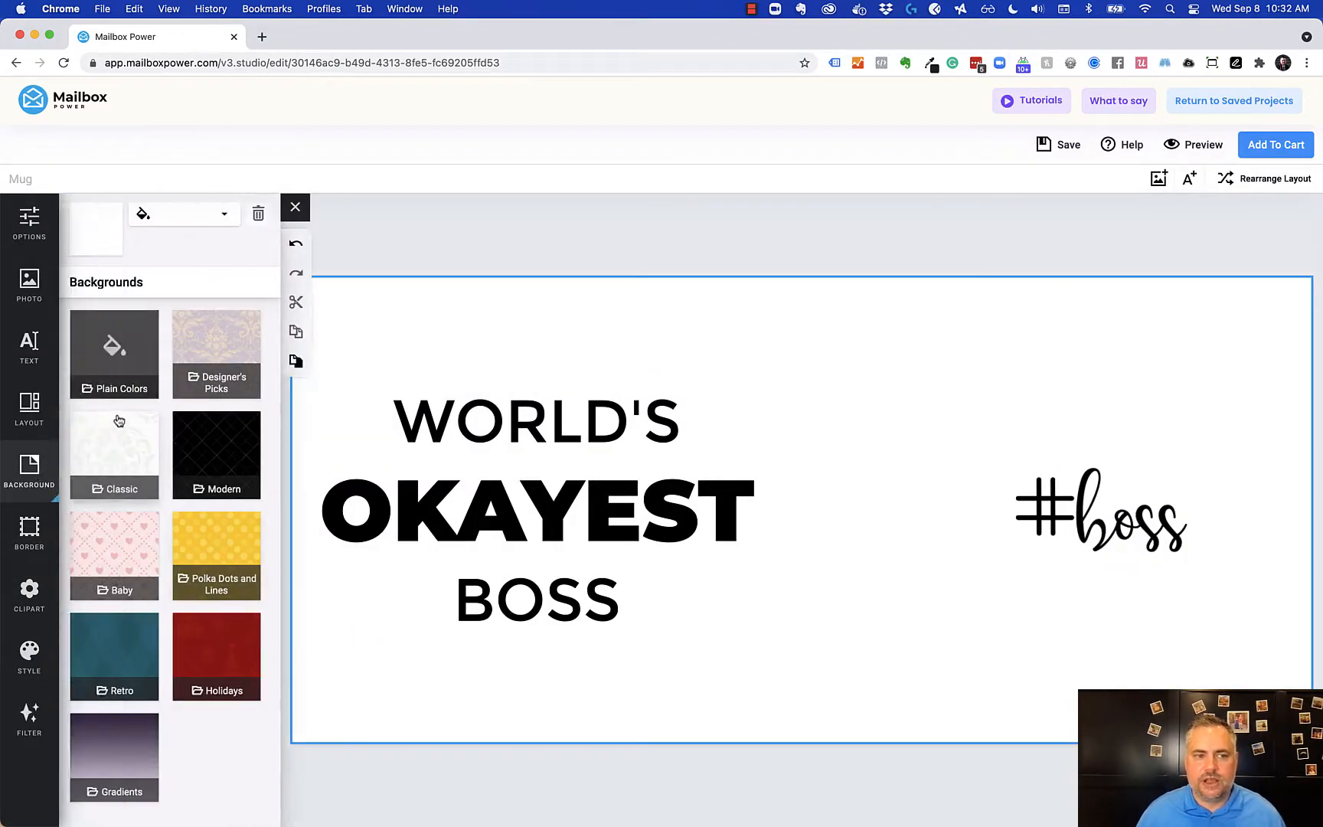
left_click(222, 660)
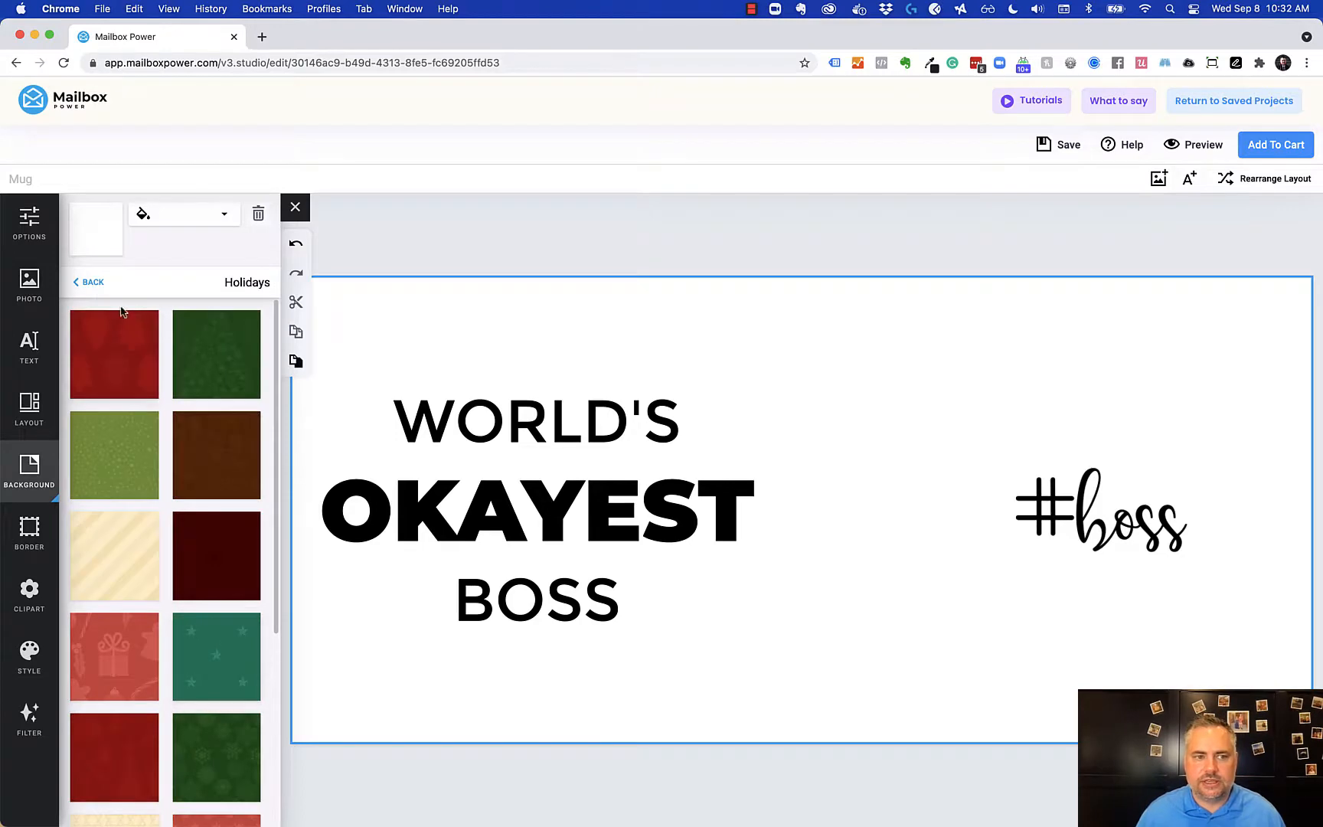
left_click(91, 283)
left_click(228, 544)
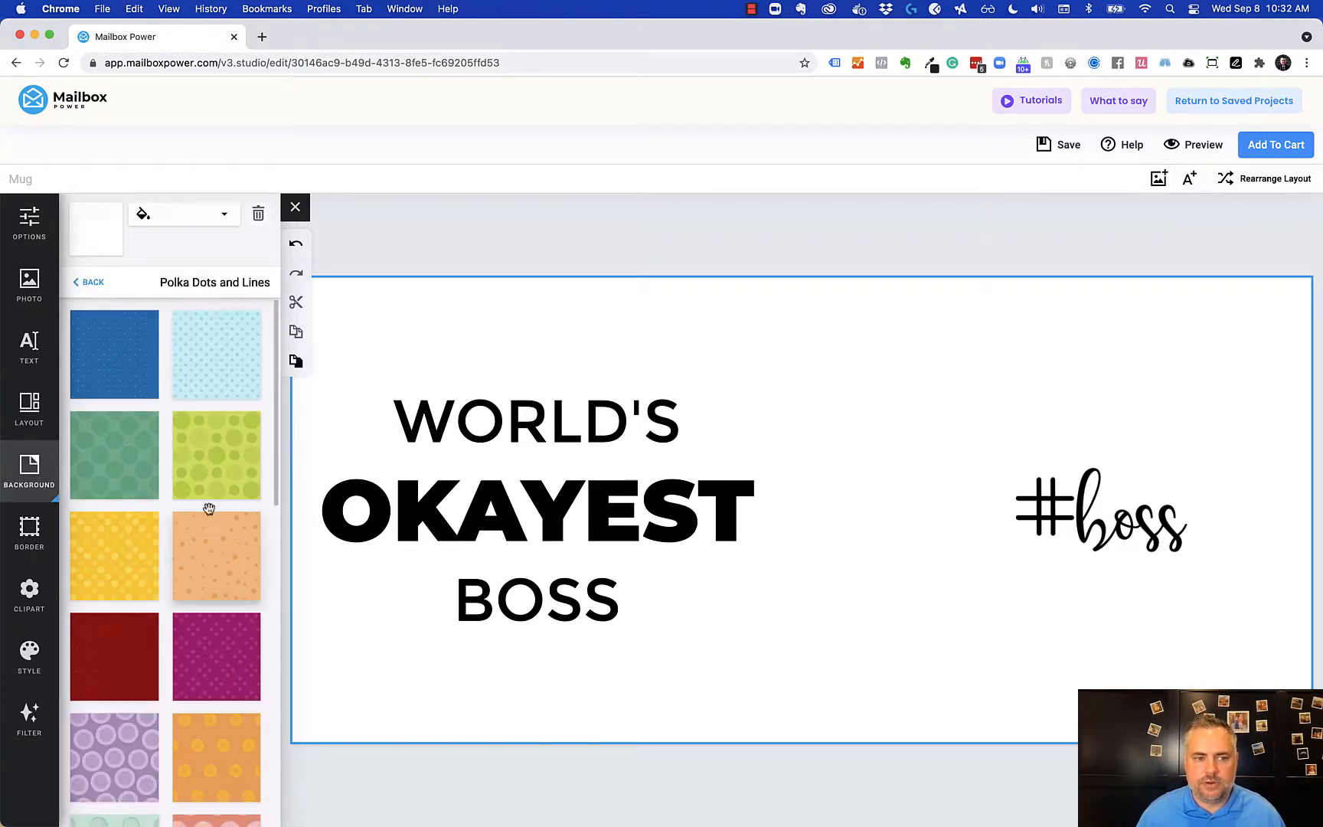
left_click_drag(218, 385, 912, 458)
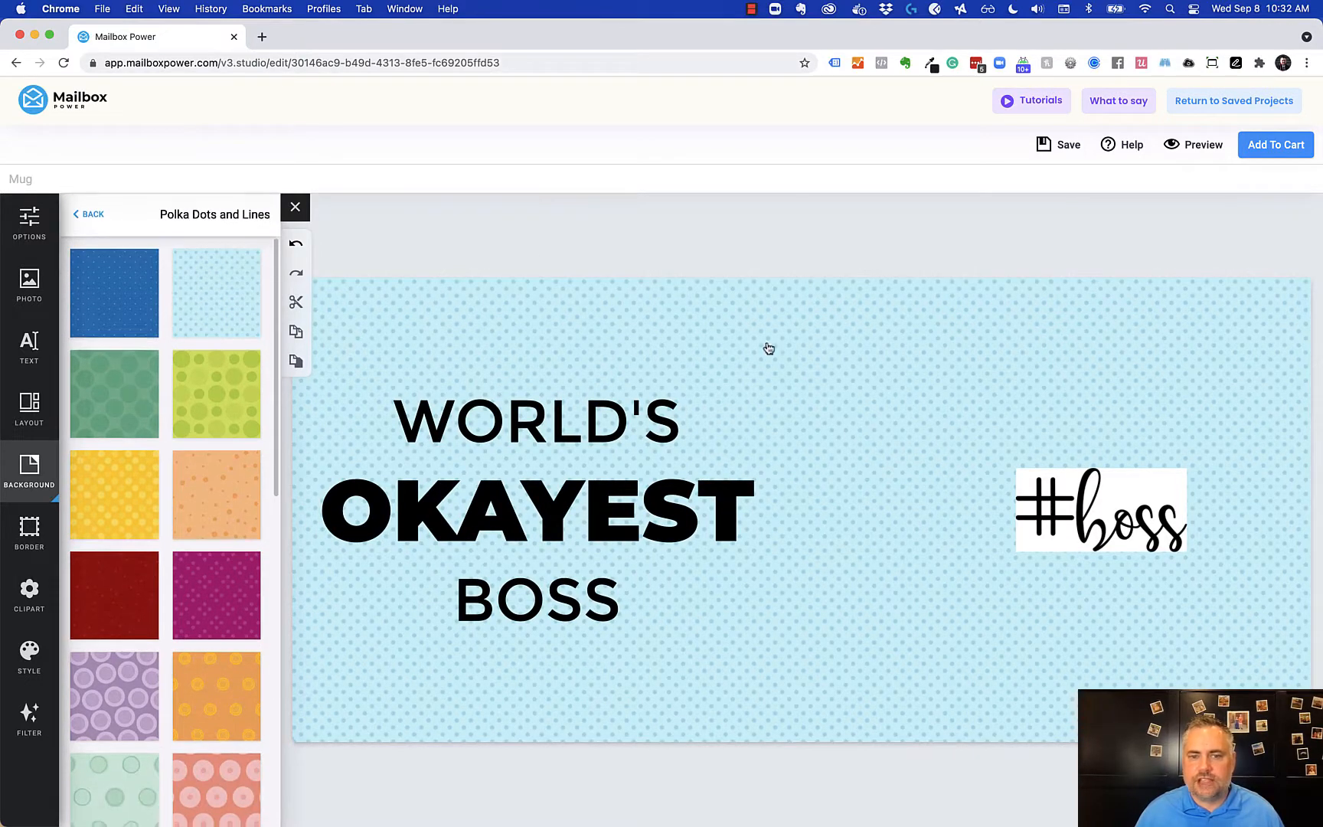
Remove the light blue dotted background from the mug and close the background options
left_click(259, 215)
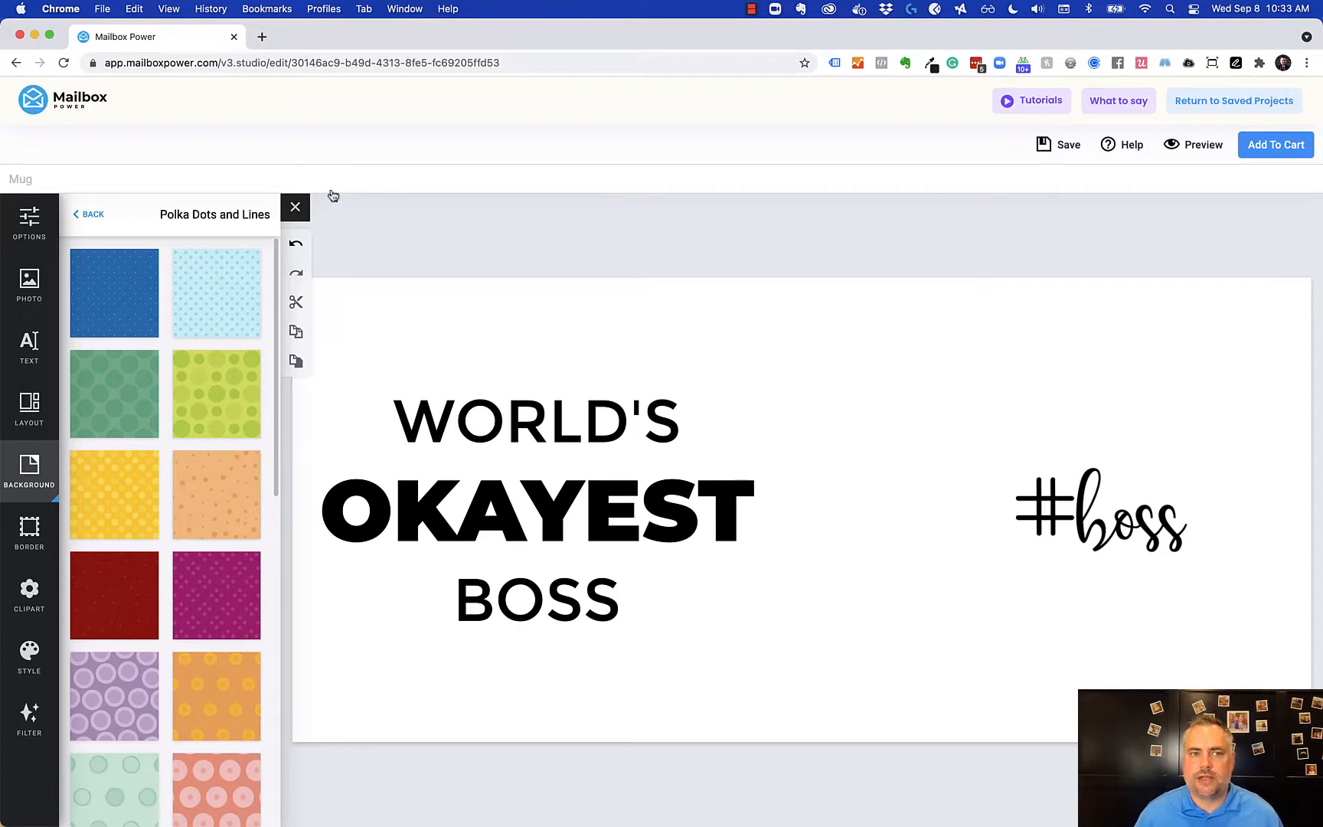
left_click(295, 209)
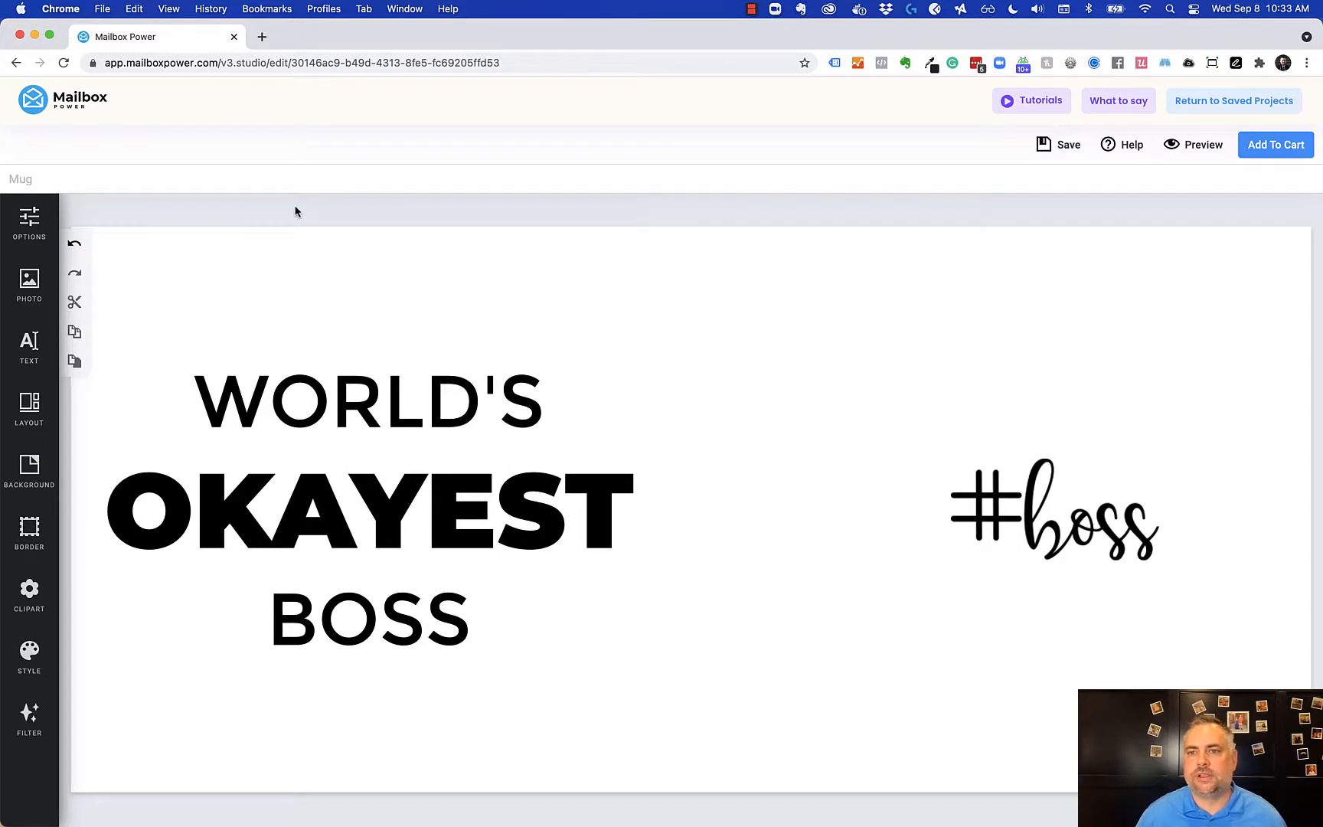
Save the mug design and open its preview
left_click(1062, 146)
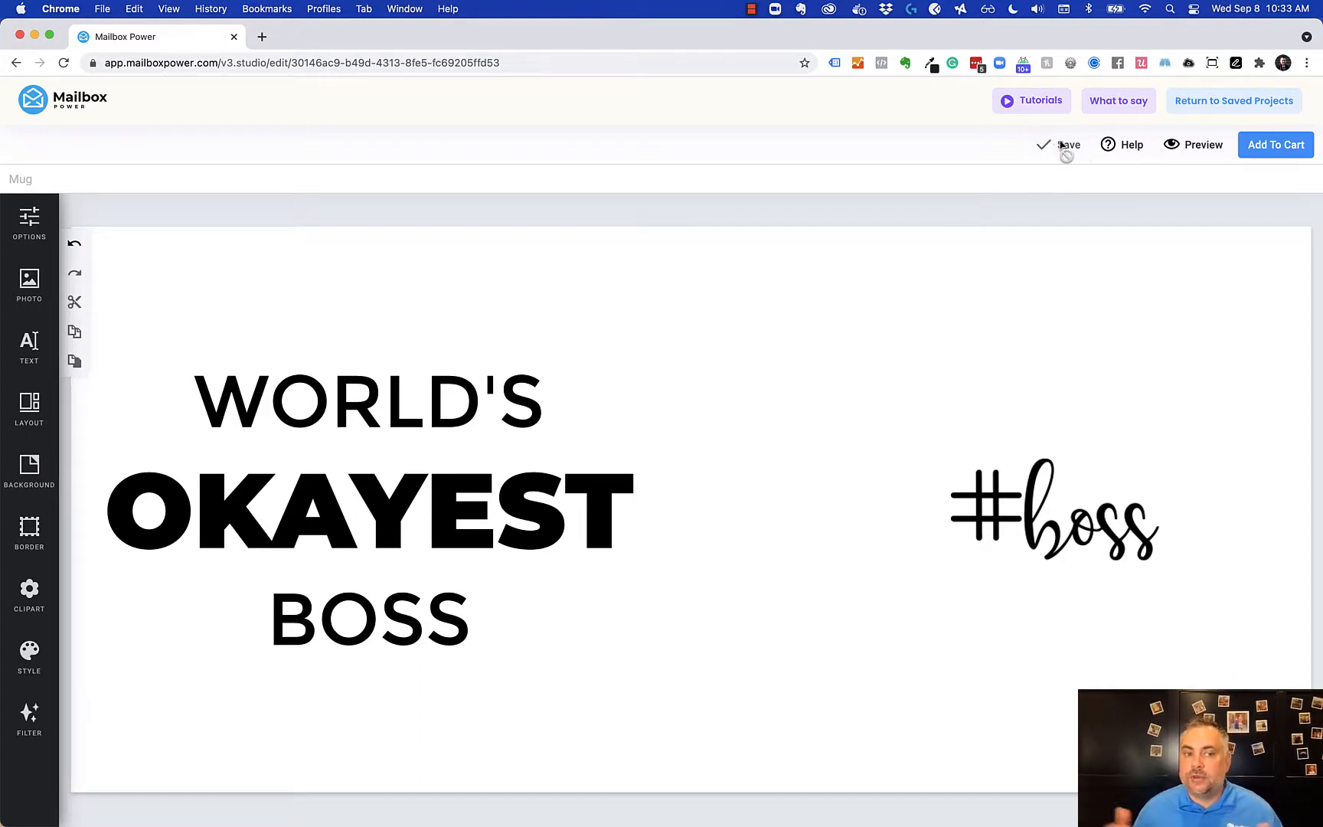
left_click(1188, 150)
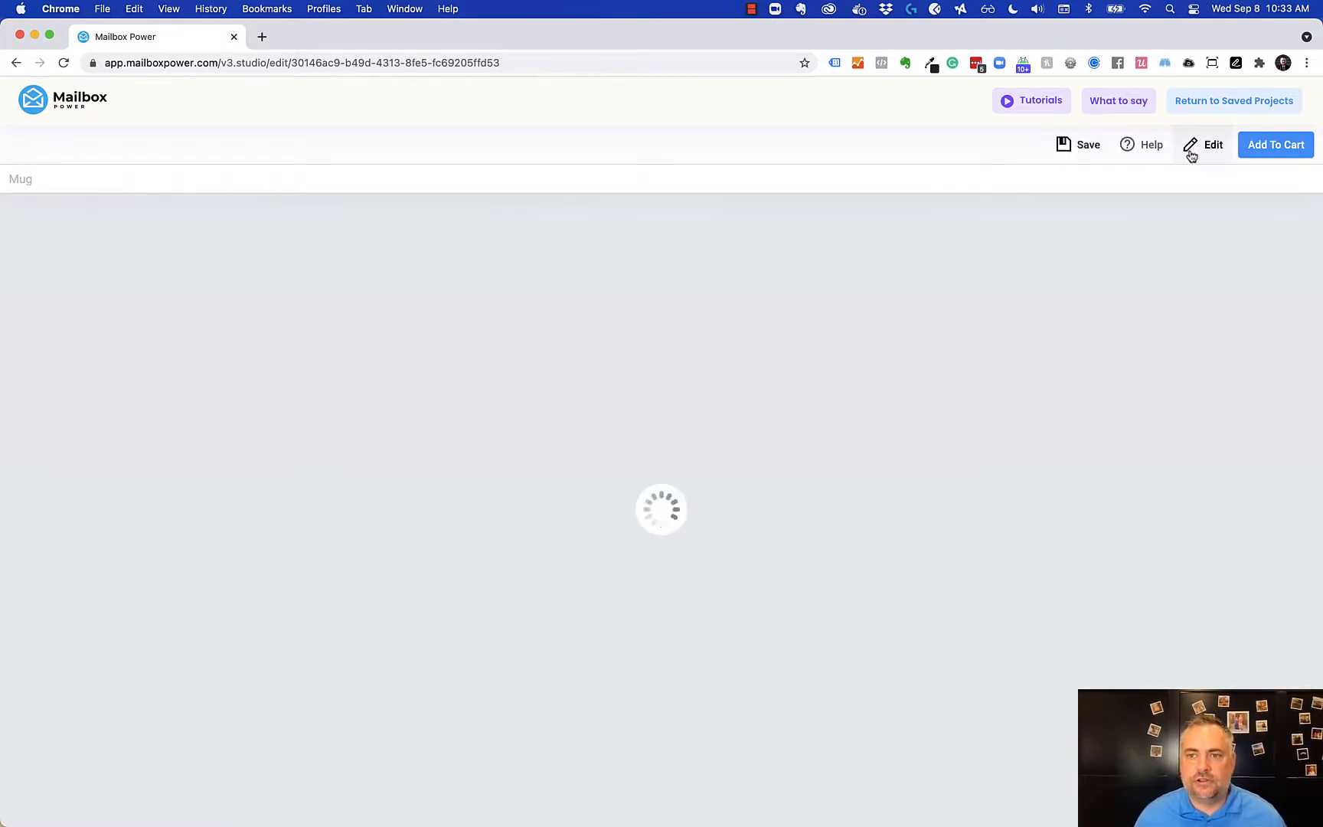